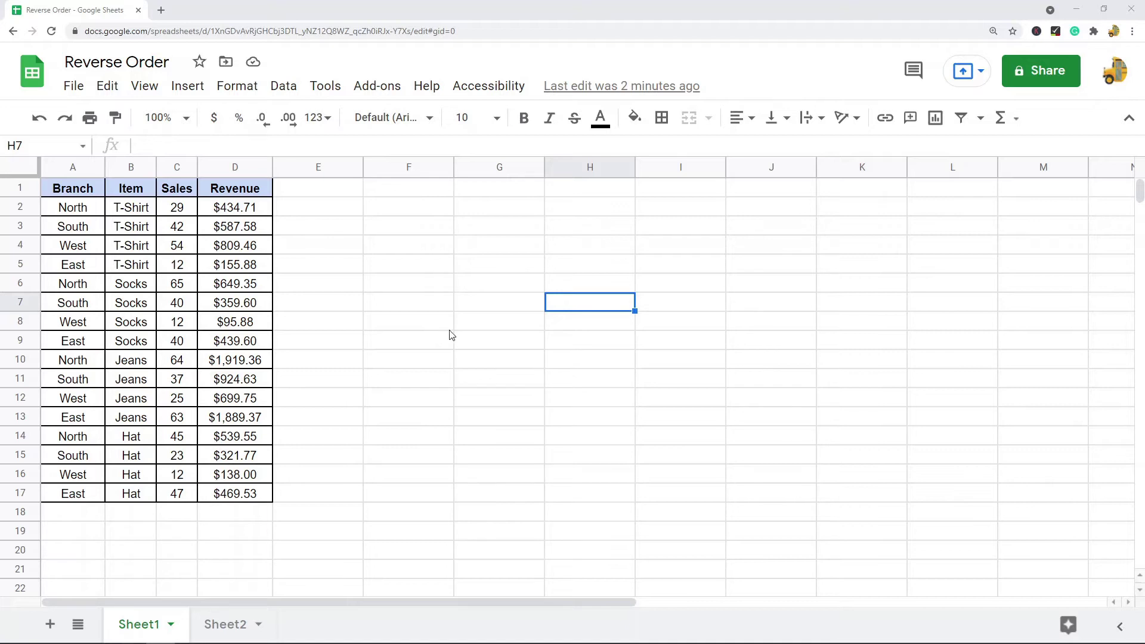
Insert an empty column left of Branch and give it the header 'Helper'.
{"action": "left_click", "coordinate": [295, 167]}
{"action": "left_click", "coordinate": [82, 167]}
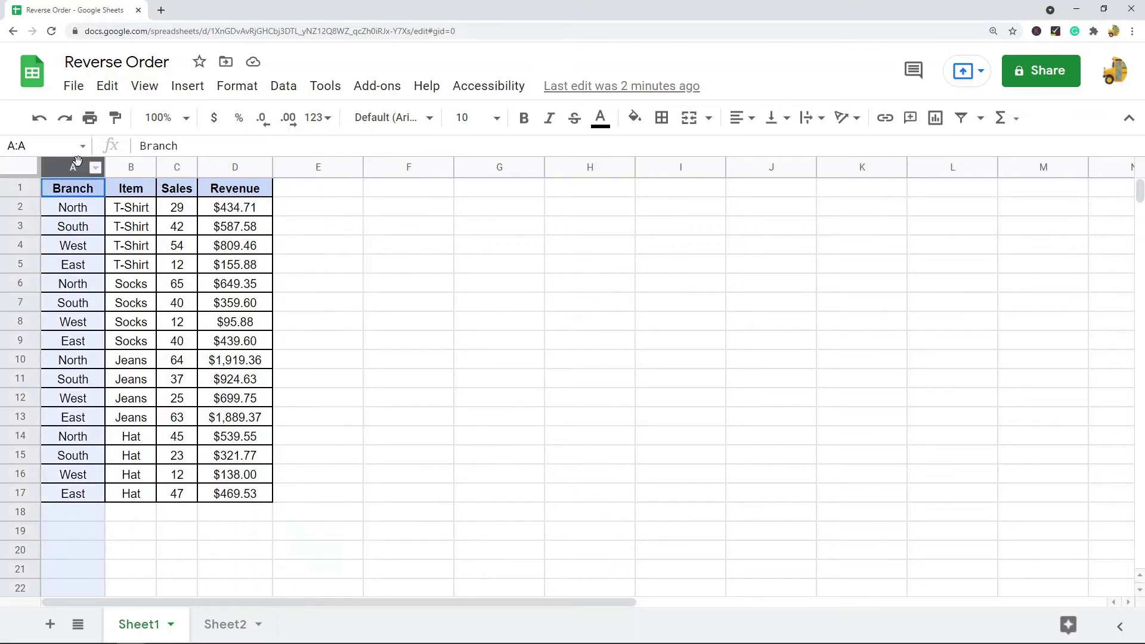
{"action": "left_click", "coordinate": [313, 321]}
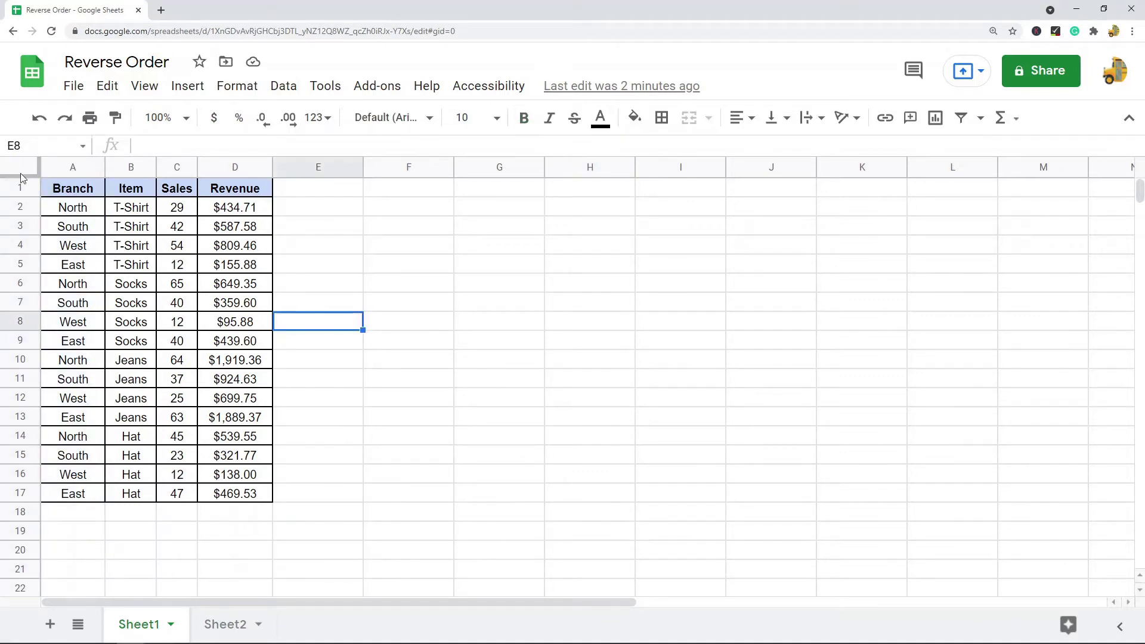
{"action": "left_click", "coordinate": [68, 167]}
{"action": "right_click", "coordinate": [69, 167]}
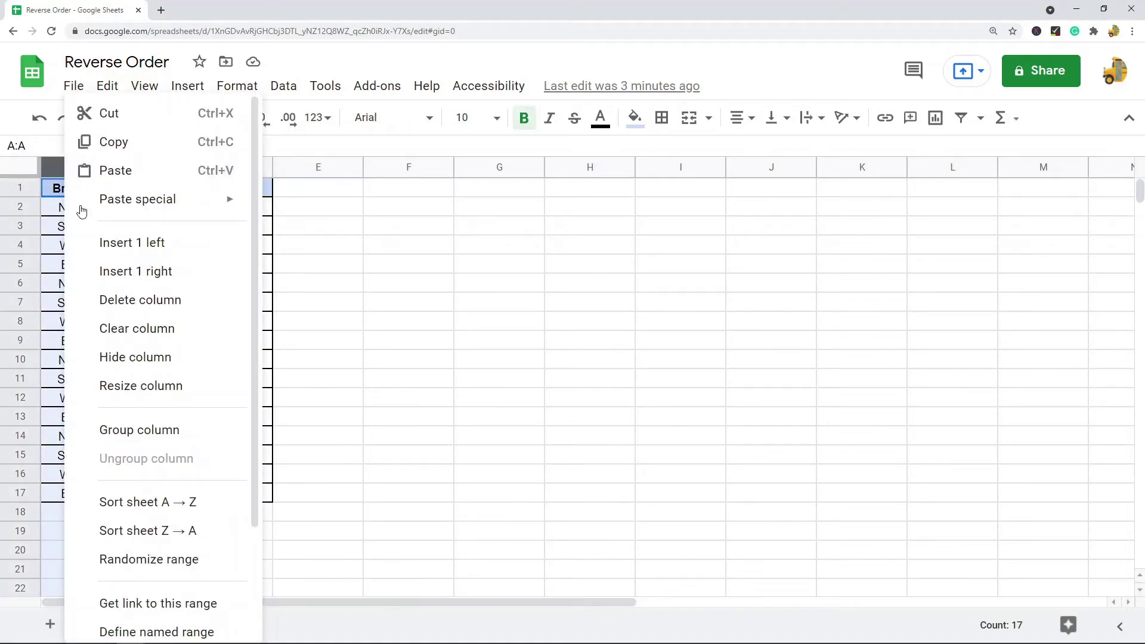
{"action": "left_click", "coordinate": [136, 256]}
{"action": "double_click", "coordinate": [87, 191]}
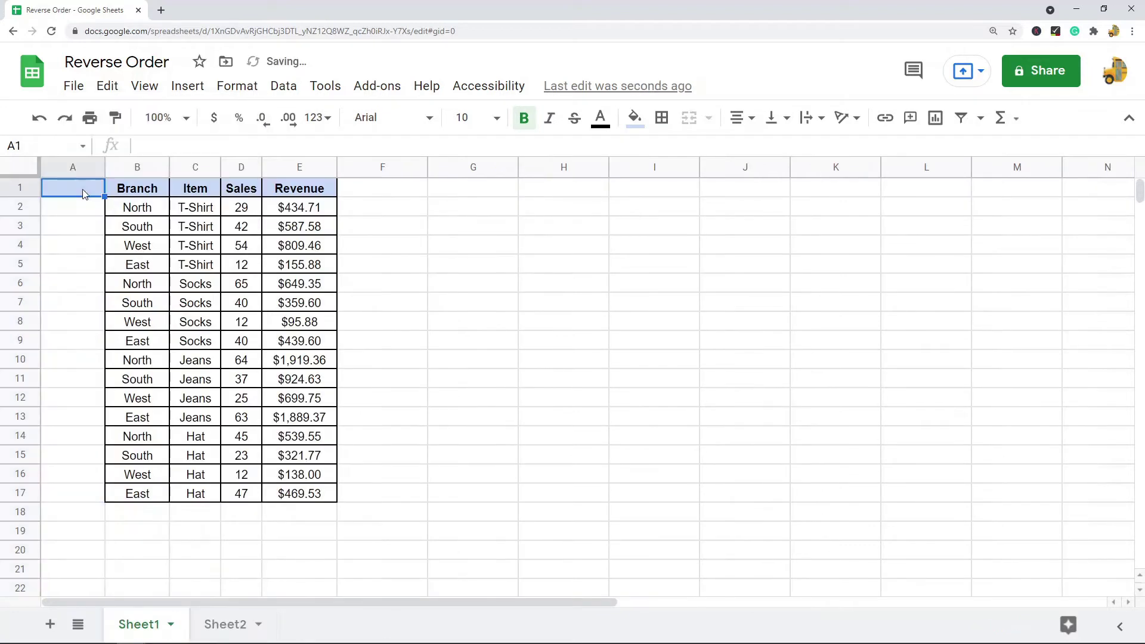
{"action": "type", "text": "Hel"}
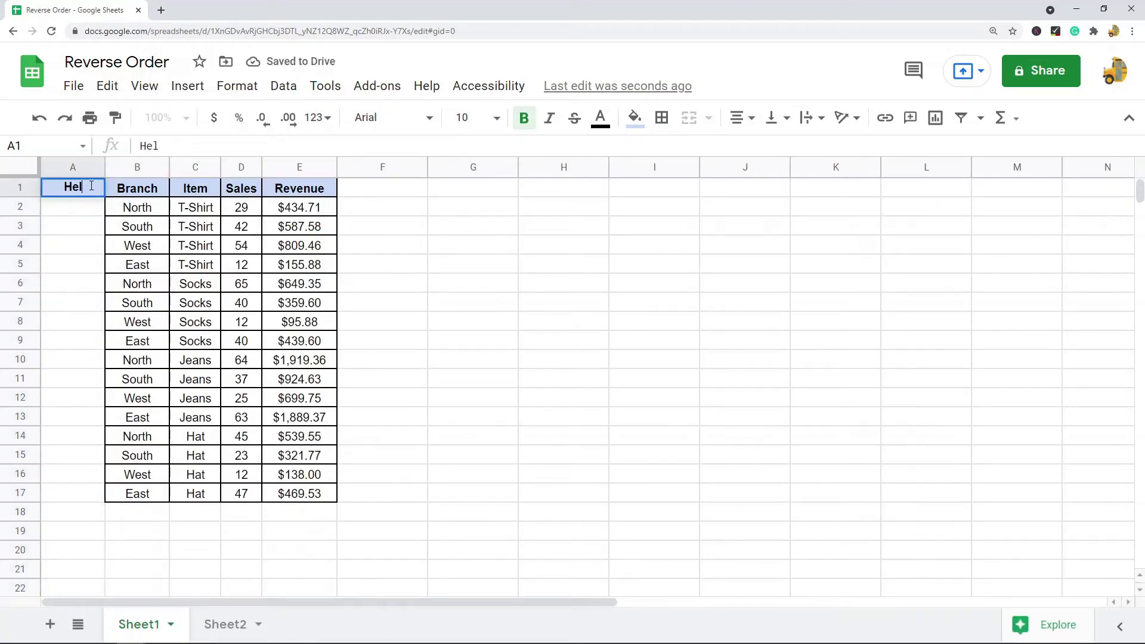
{"action": "type", "text": "per"}
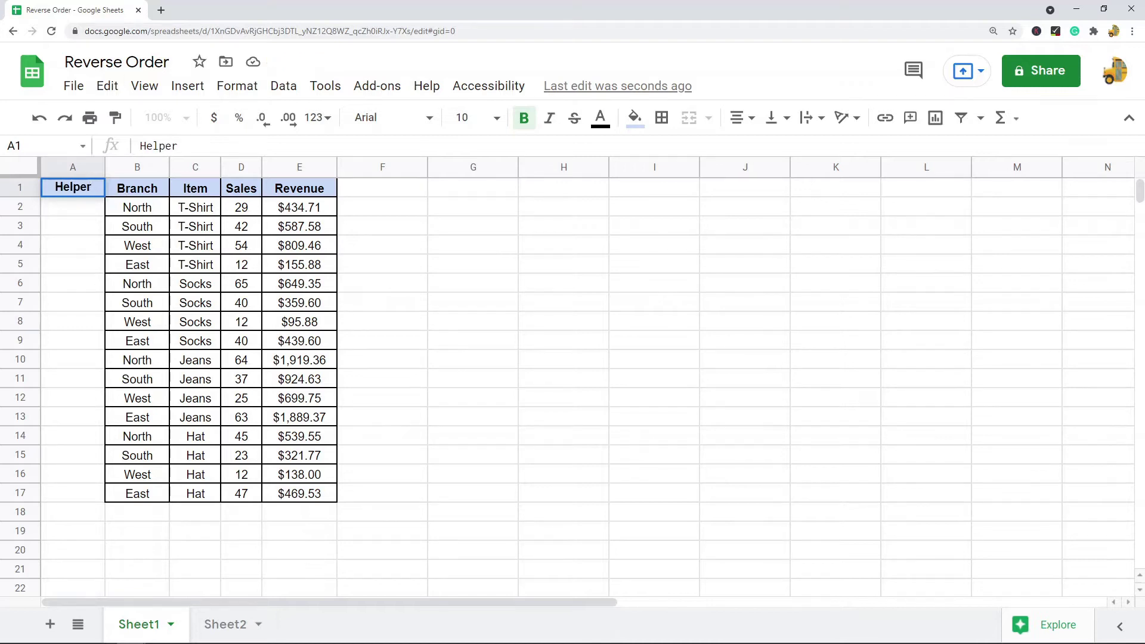
Copy the Branch column's formatting onto the Helper column A1:A17 with Paint format.
{"action": "mouse_move", "coordinate": [137, 499]}
{"action": "left_mouse_down"}
{"action": "mouse_move", "coordinate": [137, 188]}
{"action": "mouse_move", "coordinate": [72, 191]}
{"action": "mouse_move", "coordinate": [90, 506]}
{"action": "left_mouse_up"}
{"action": "left_click", "coordinate": [115, 117]}
{"action": "left_click", "coordinate": [647, 385]}
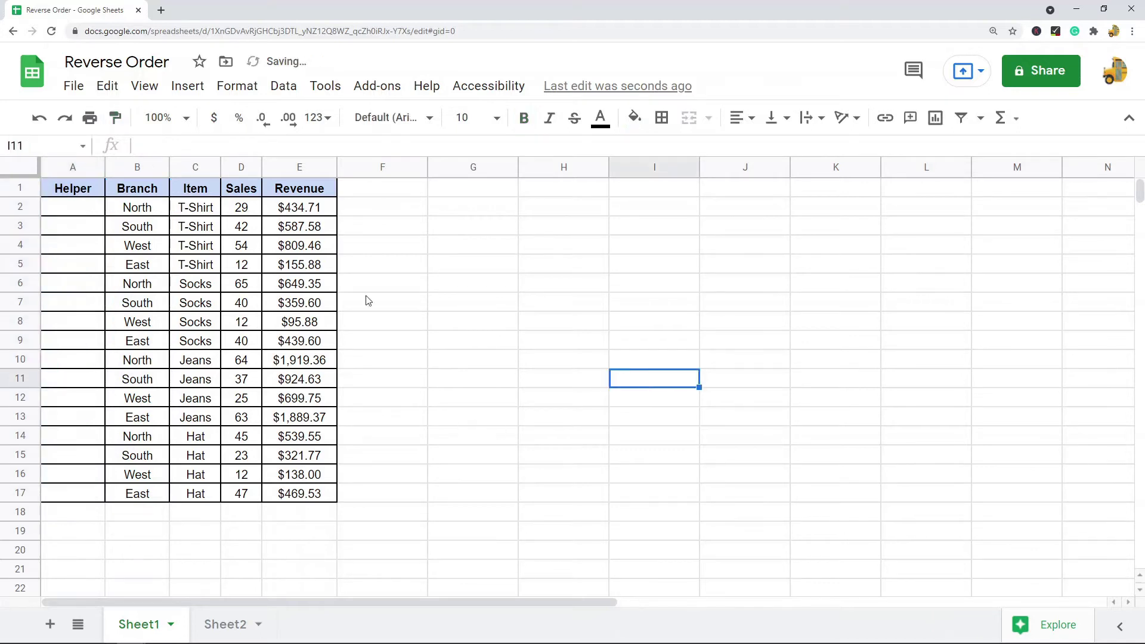
{"action": "left_click", "coordinate": [50, 193]}
Enter 1 in A2 and 2 in A3, then auto-fill the numbering down the Helper column.
{"action": "left_click", "coordinate": [80, 212]}
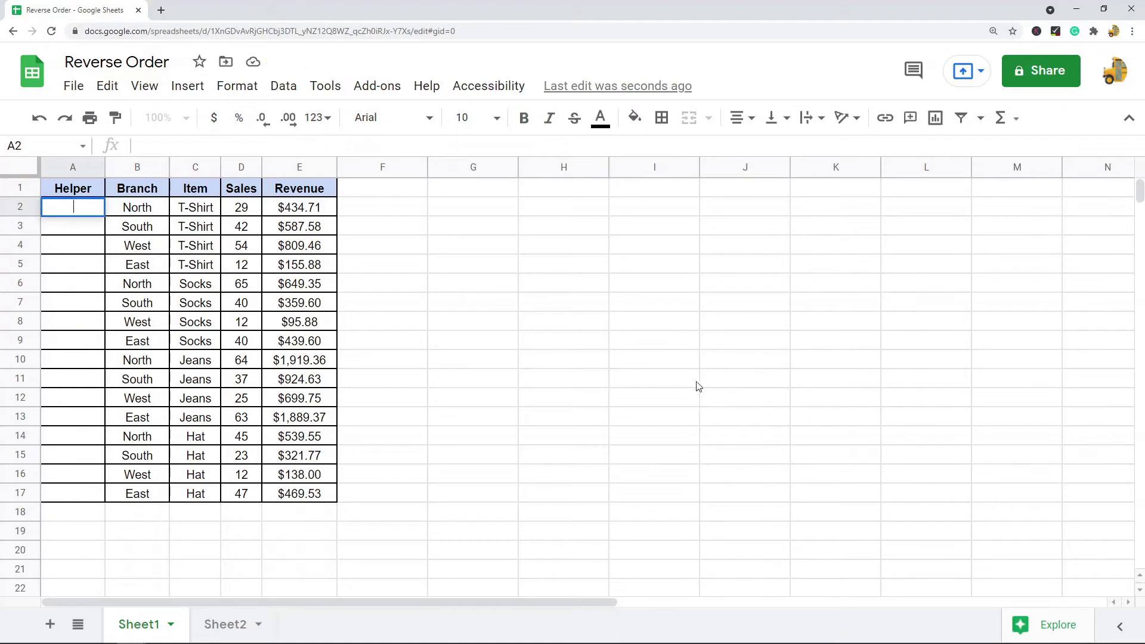
{"action": "type", "text": "1"}
{"action": "left_click", "coordinate": [78, 231]}
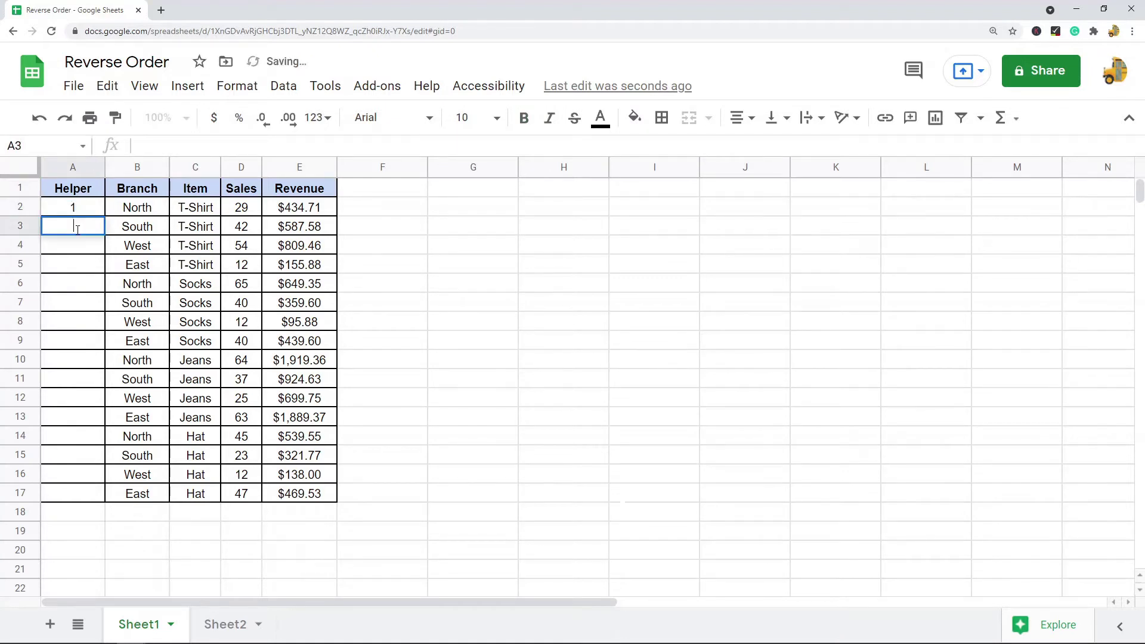
{"action": "type", "text": "2"}
{"action": "left_click", "coordinate": [82, 276]}
{"action": "left_click_drag", "start_coordinate": [86, 209], "coordinate": [76, 230]}
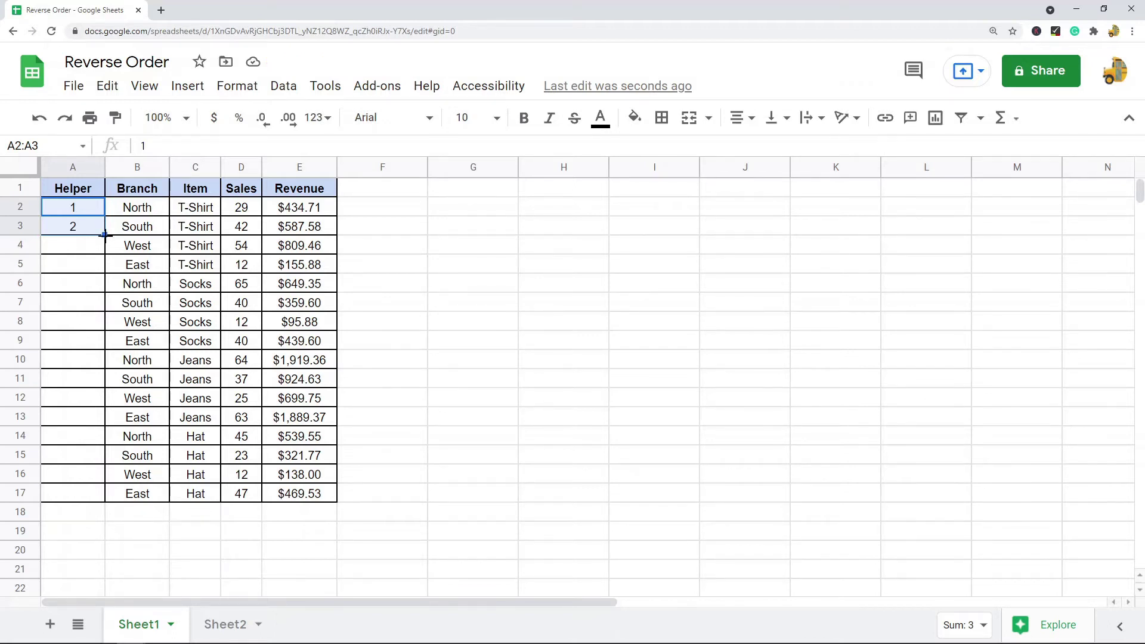
{"action": "double_click", "coordinate": [105, 234]}
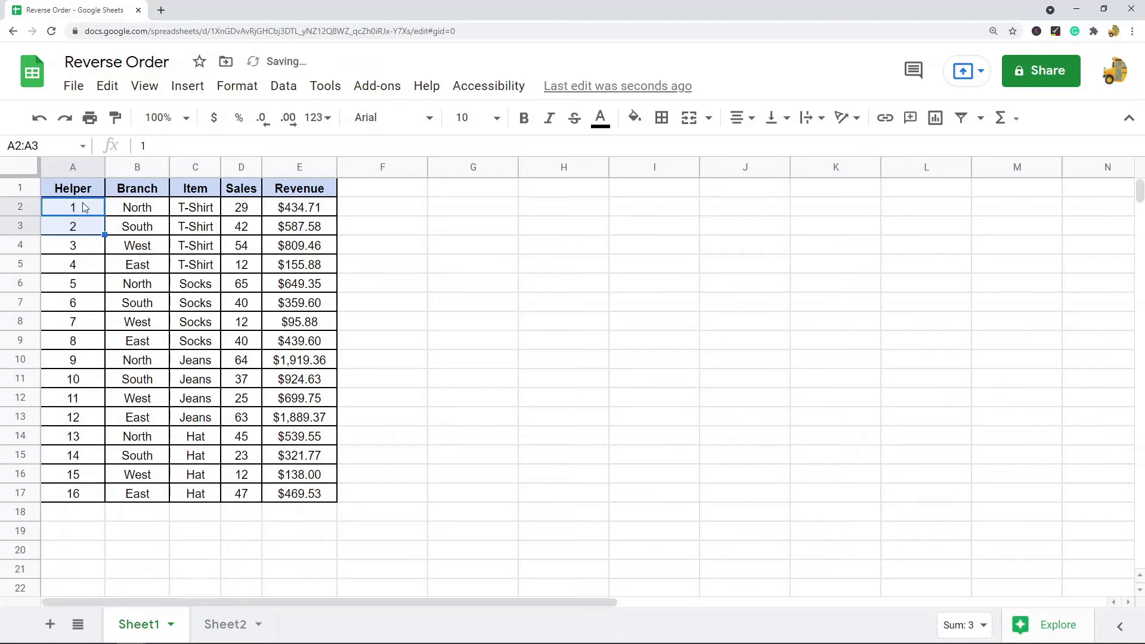
Clear the auto-filled numbers and drag the sequence down so A2:A17 reads 1 to 16.
{"action": "left_click_drag", "start_coordinate": [144, 217], "coordinate": [138, 500]}
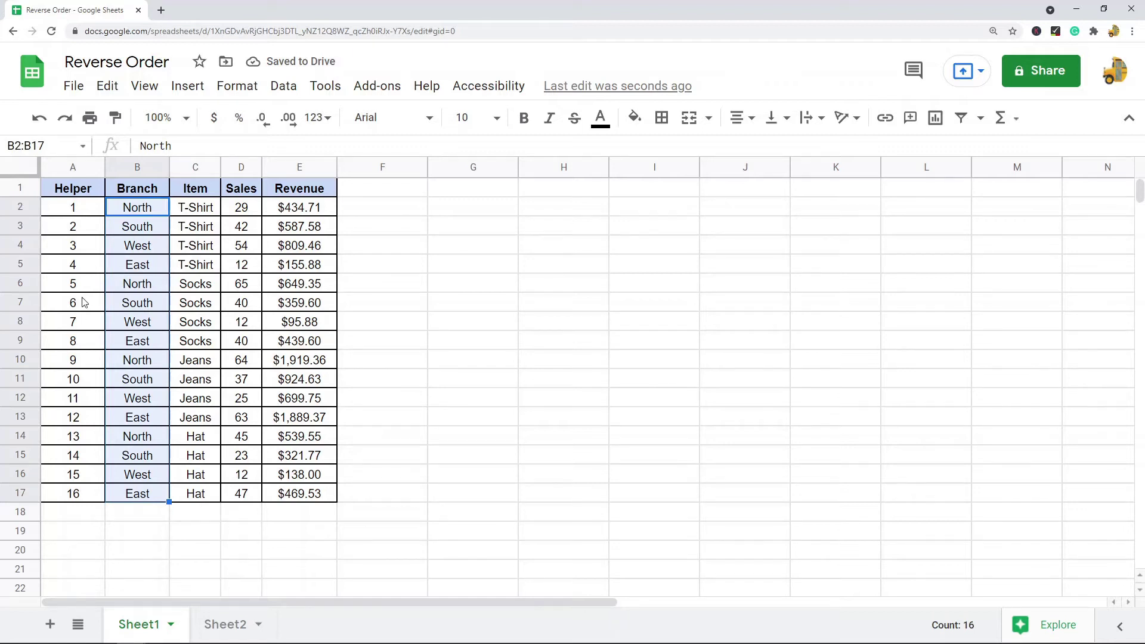
{"action": "left_click_drag", "start_coordinate": [81, 207], "coordinate": [81, 224]}
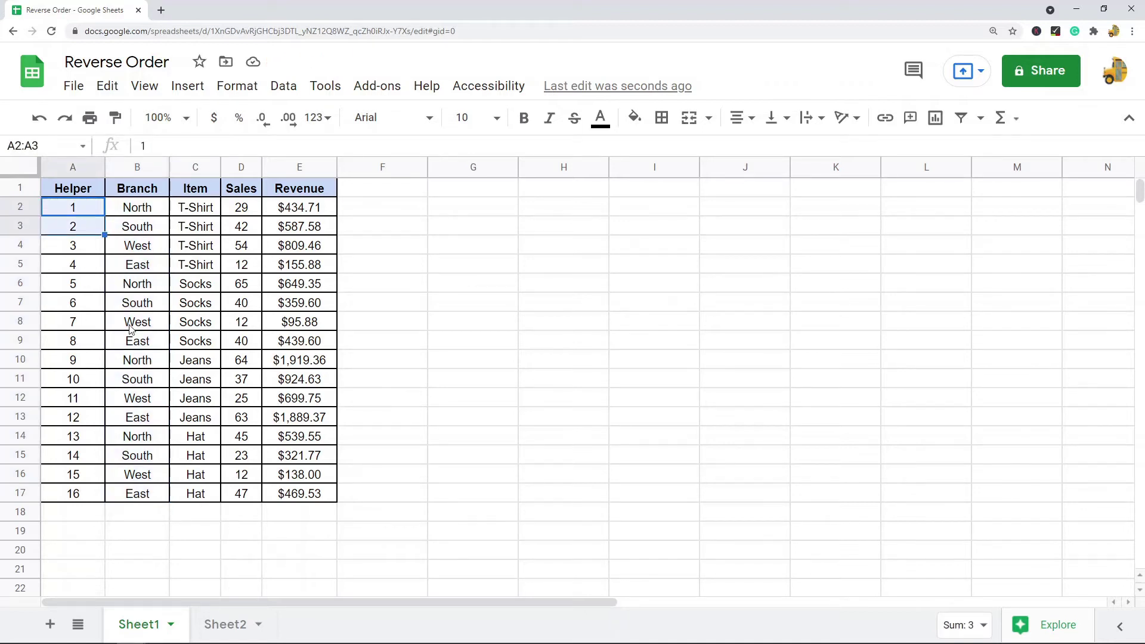
{"action": "left_click_drag", "start_coordinate": [98, 513], "coordinate": [328, 516]}
{"action": "left_click", "coordinate": [75, 533]}
{"action": "left_click_drag", "start_coordinate": [130, 534], "coordinate": [331, 531]}
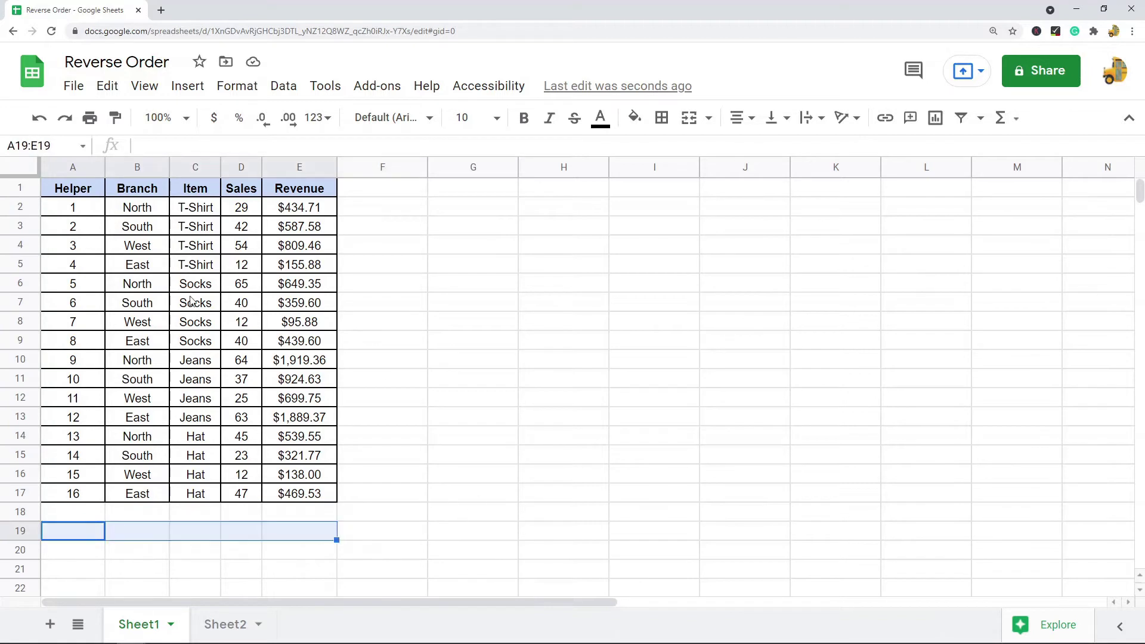
{"action": "left_click", "coordinate": [70, 213]}
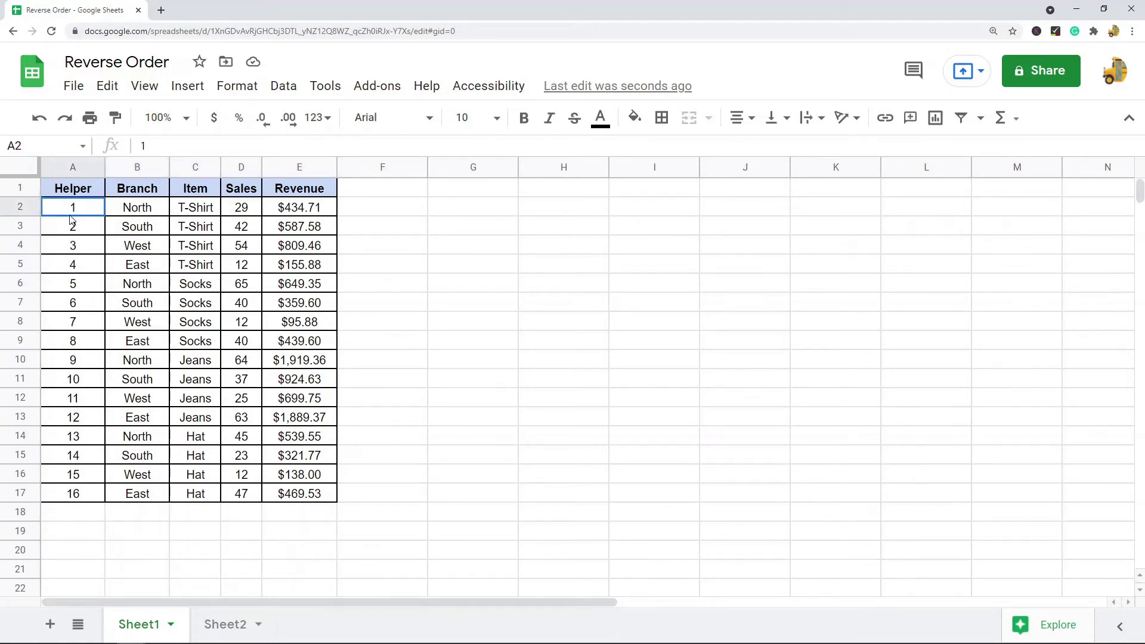
{"action": "left_click_drag", "start_coordinate": [82, 500], "coordinate": [85, 255]}
{"action": "key", "text": "Delete"}
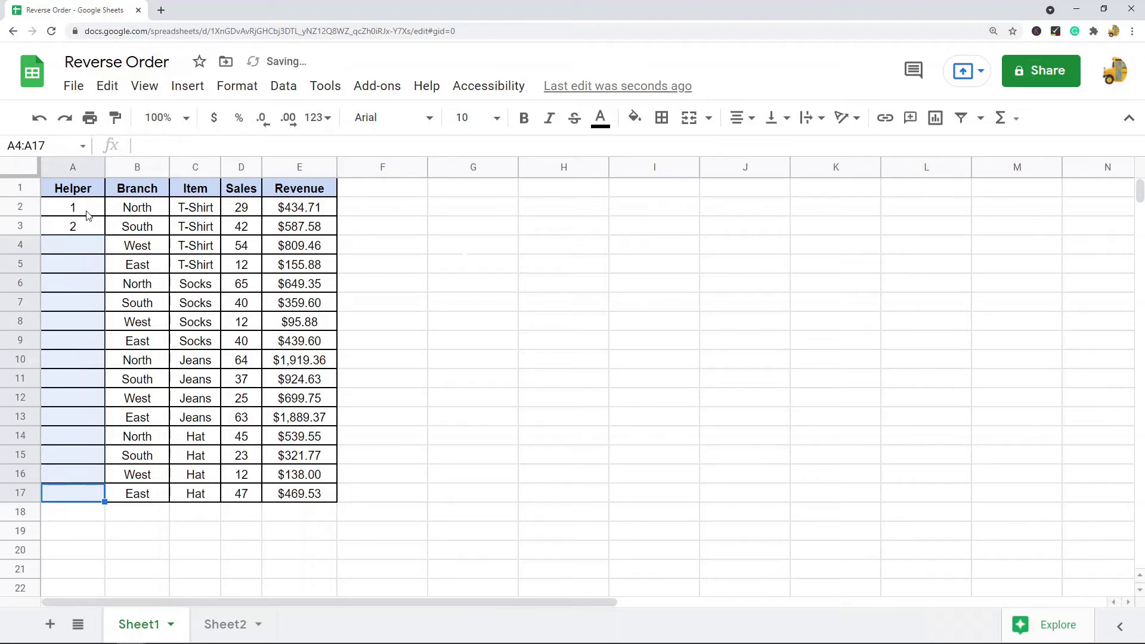
{"action": "left_click_drag", "start_coordinate": [88, 215], "coordinate": [104, 500]}
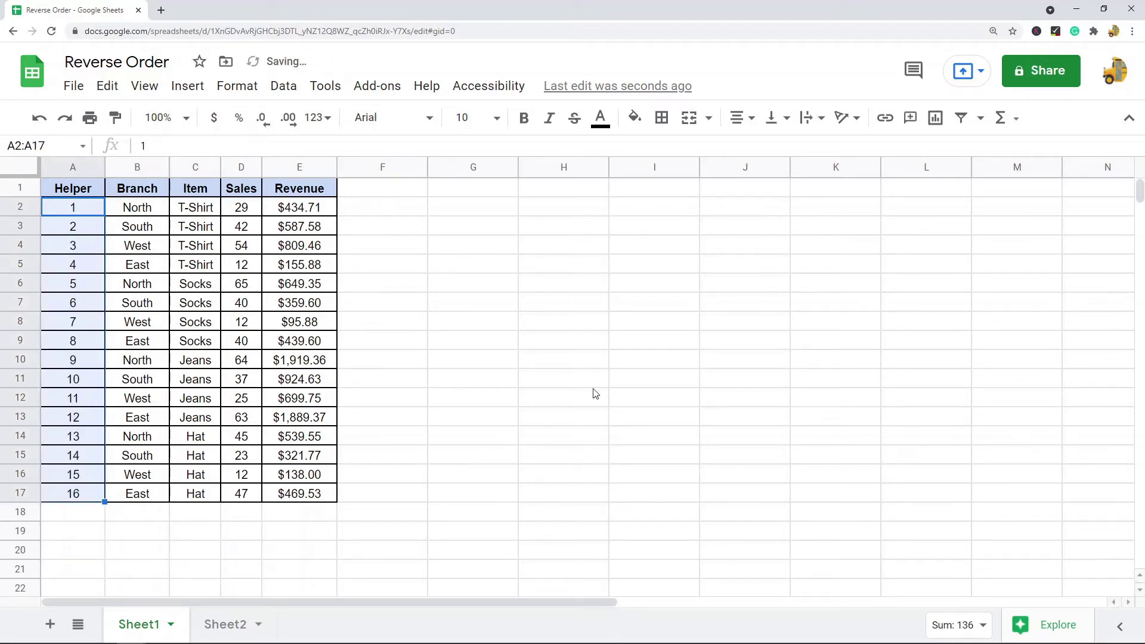
Check the helper numbers 1–16, then select the whole table A1:E17 with headers.
{"action": "left_click", "coordinate": [622, 384]}
{"action": "left_click", "coordinate": [78, 210]}
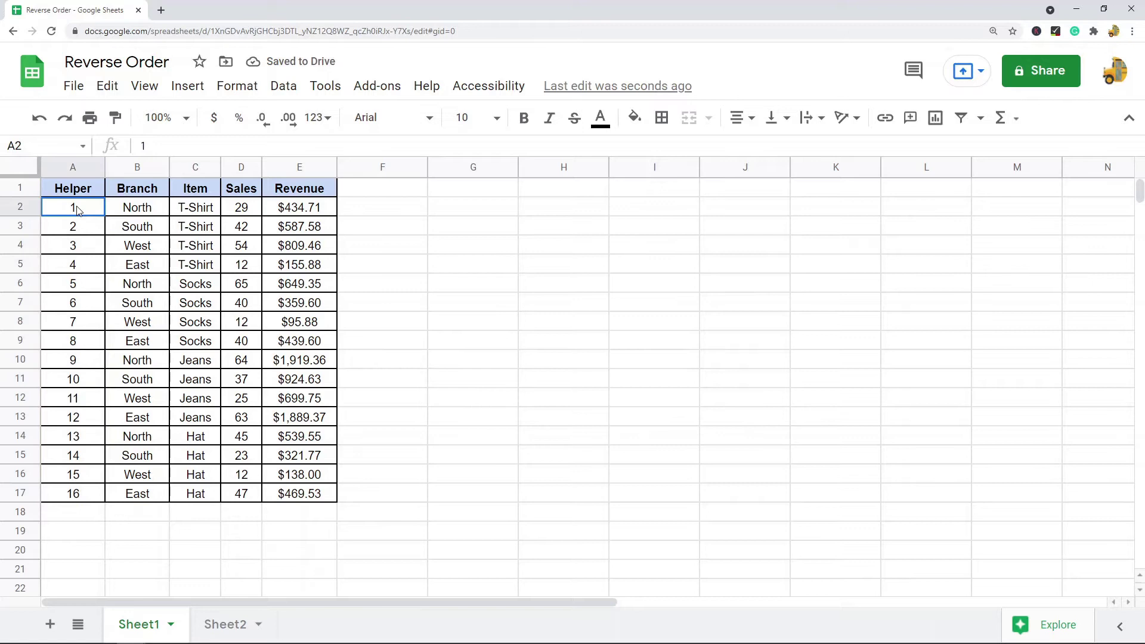
{"action": "left_click_drag", "start_coordinate": [78, 210], "coordinate": [88, 496]}
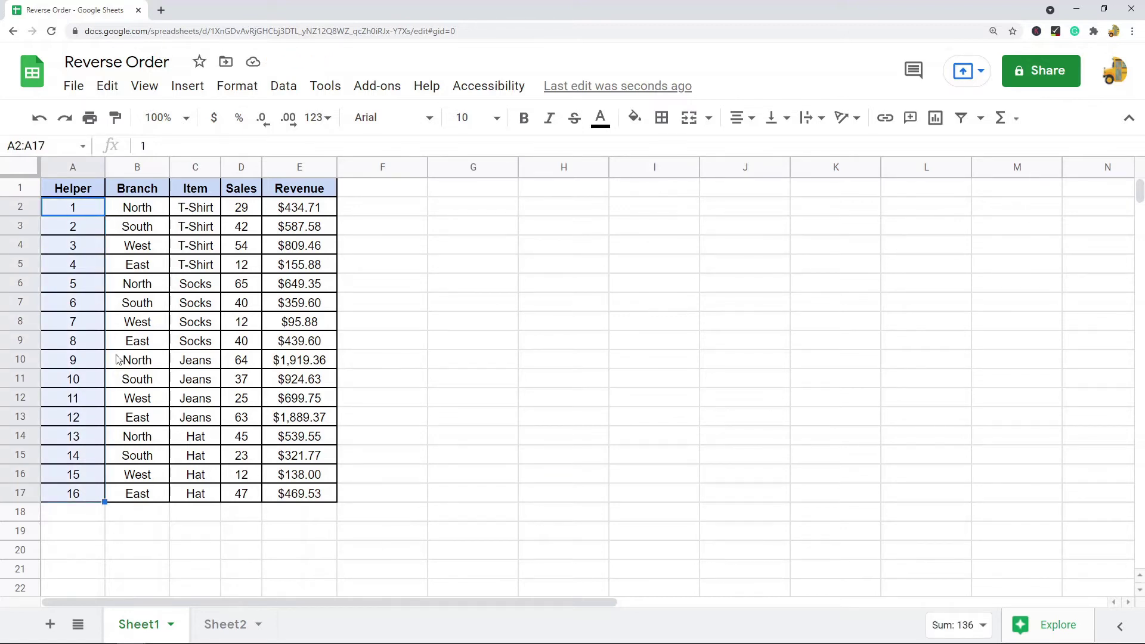
{"action": "left_click", "coordinate": [487, 364]}
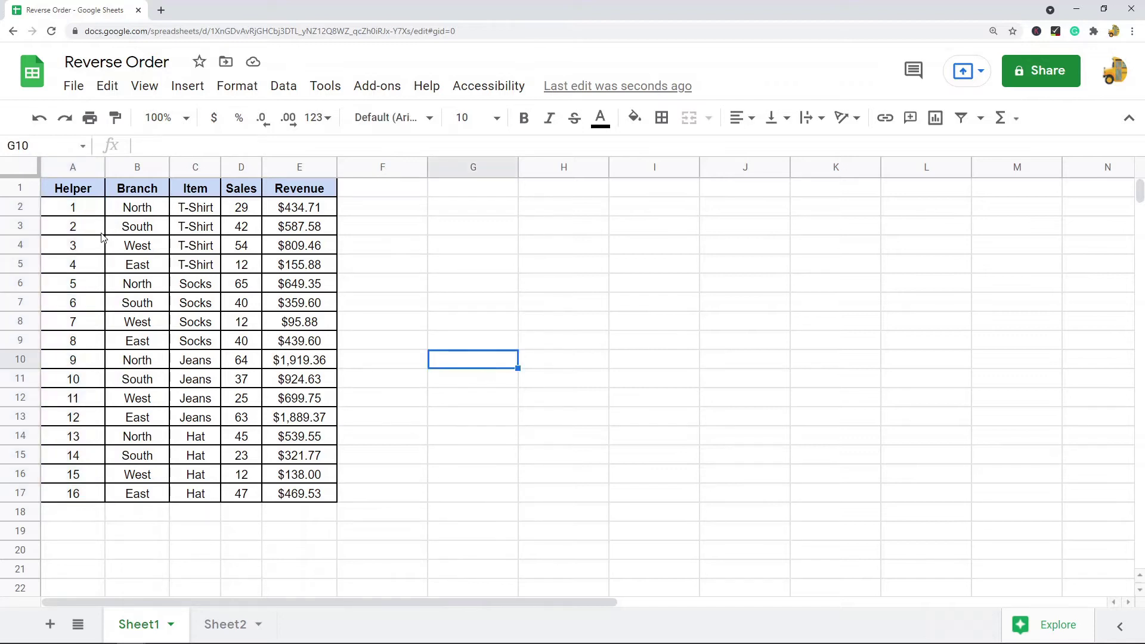
{"action": "left_click_drag", "start_coordinate": [89, 194], "coordinate": [324, 497]}
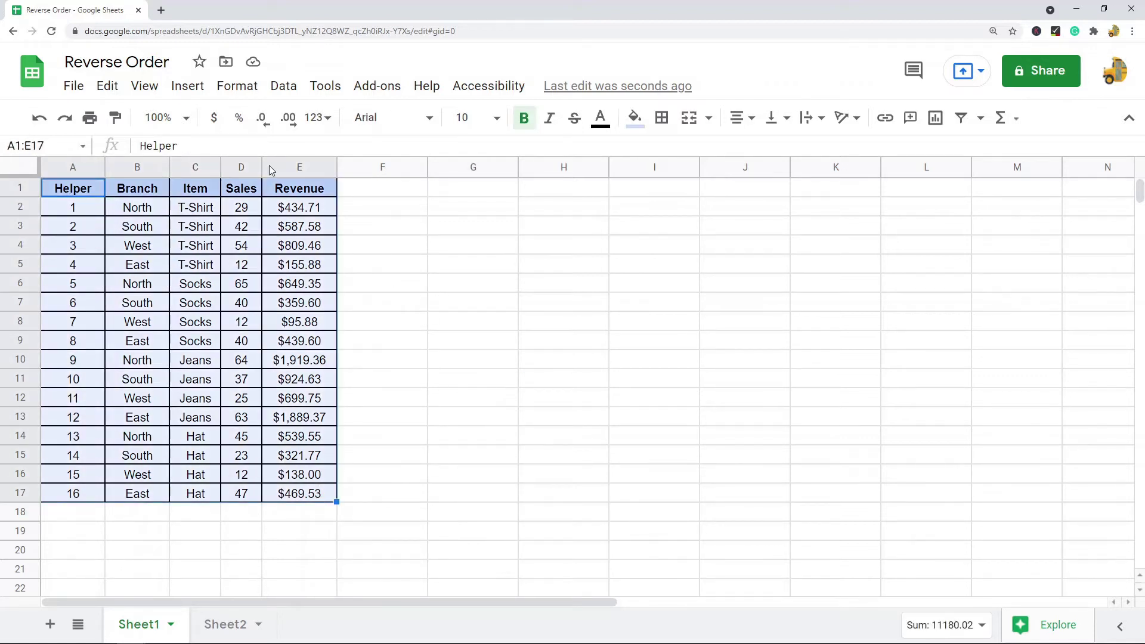
Sort A1:E17 by the Helper column Z→A, treating the first row as headers.
{"action": "left_click", "coordinate": [289, 90]}
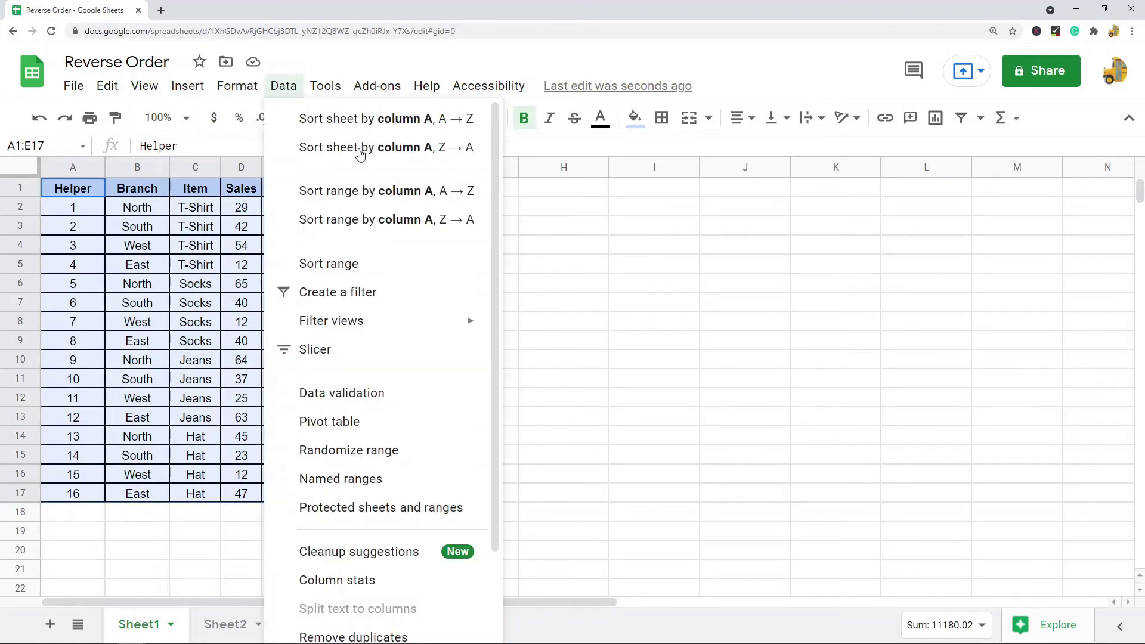
{"action": "left_click", "coordinate": [326, 86]}
{"action": "mouse_move", "coordinate": [284, 89]}
{"action": "left_click", "coordinate": [317, 261]}
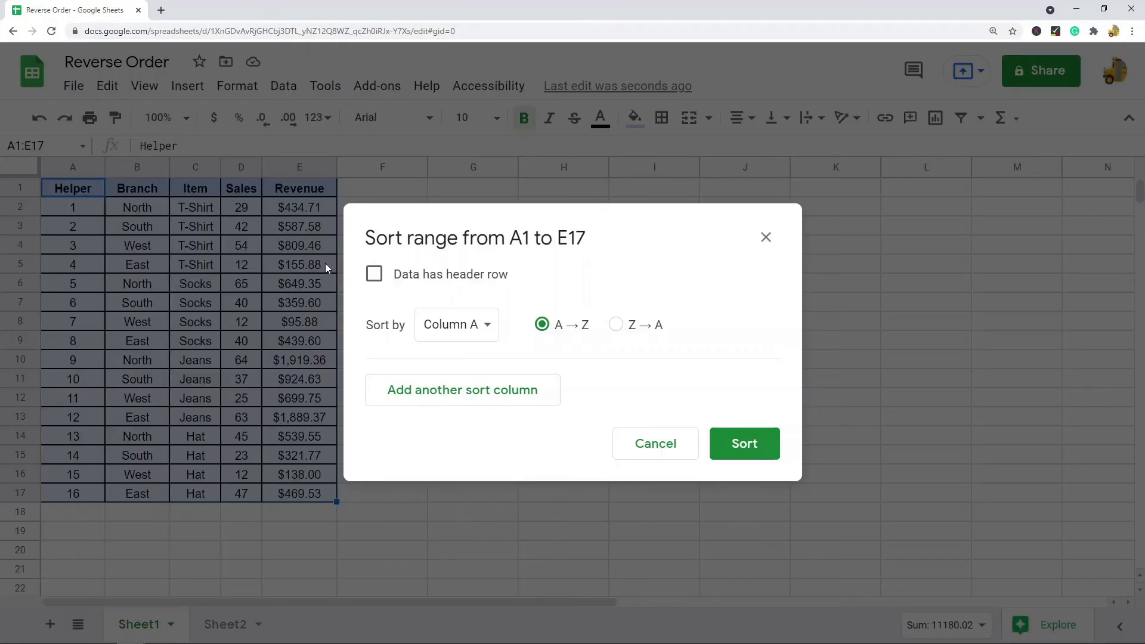
{"action": "left_click", "coordinate": [402, 278]}
{"action": "left_click", "coordinate": [446, 331]}
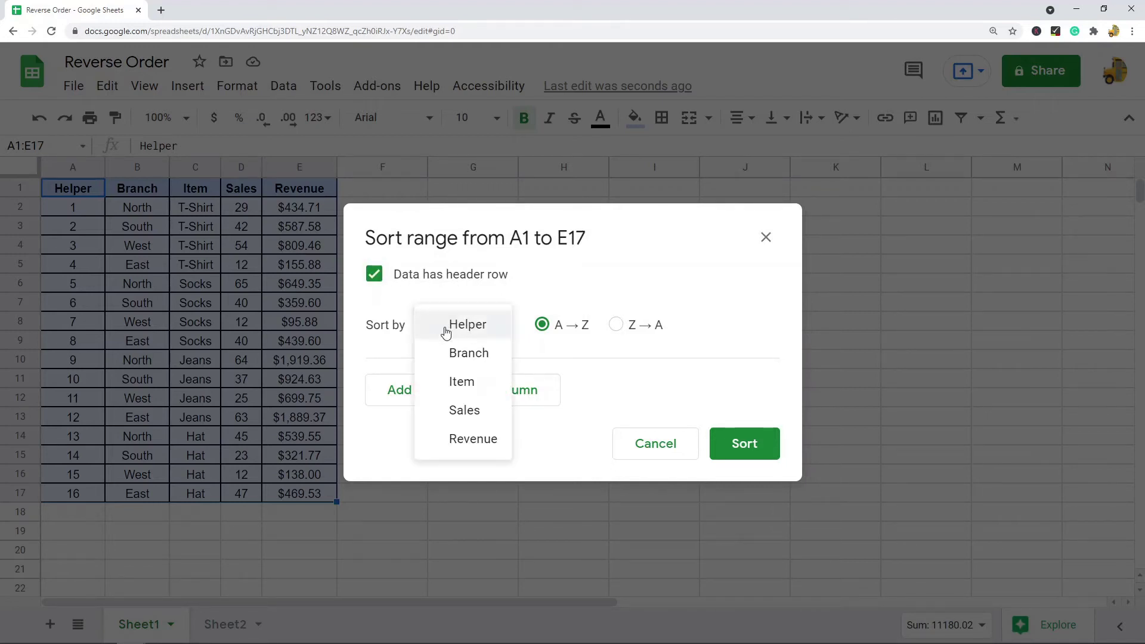
{"action": "left_click", "coordinate": [478, 326]}
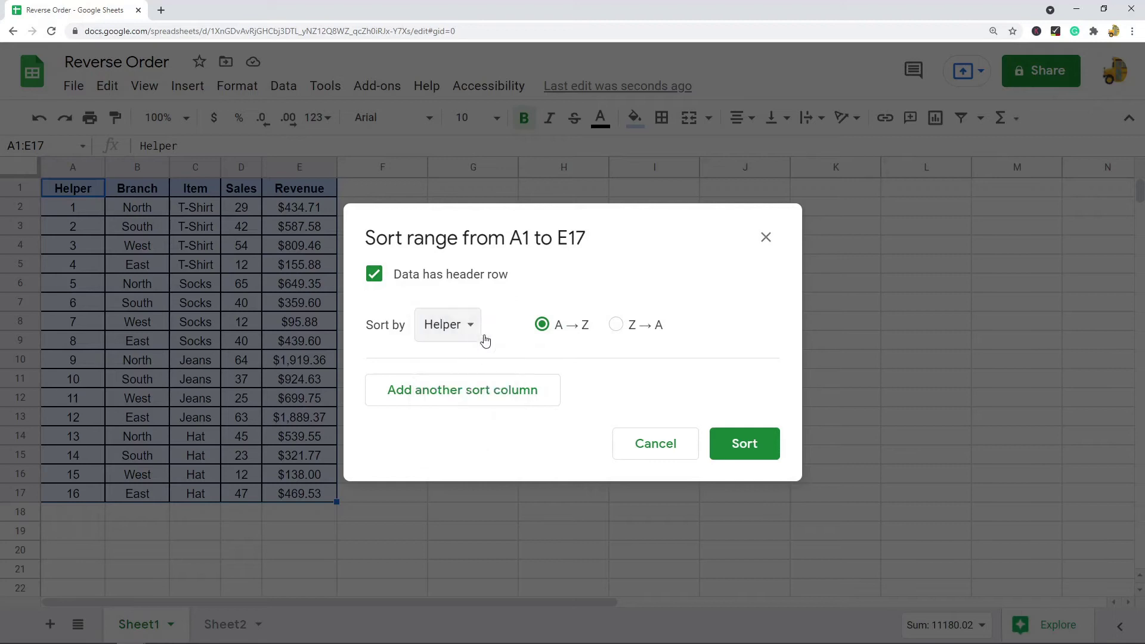
{"action": "left_click", "coordinate": [617, 328]}
{"action": "left_click", "coordinate": [747, 456]}
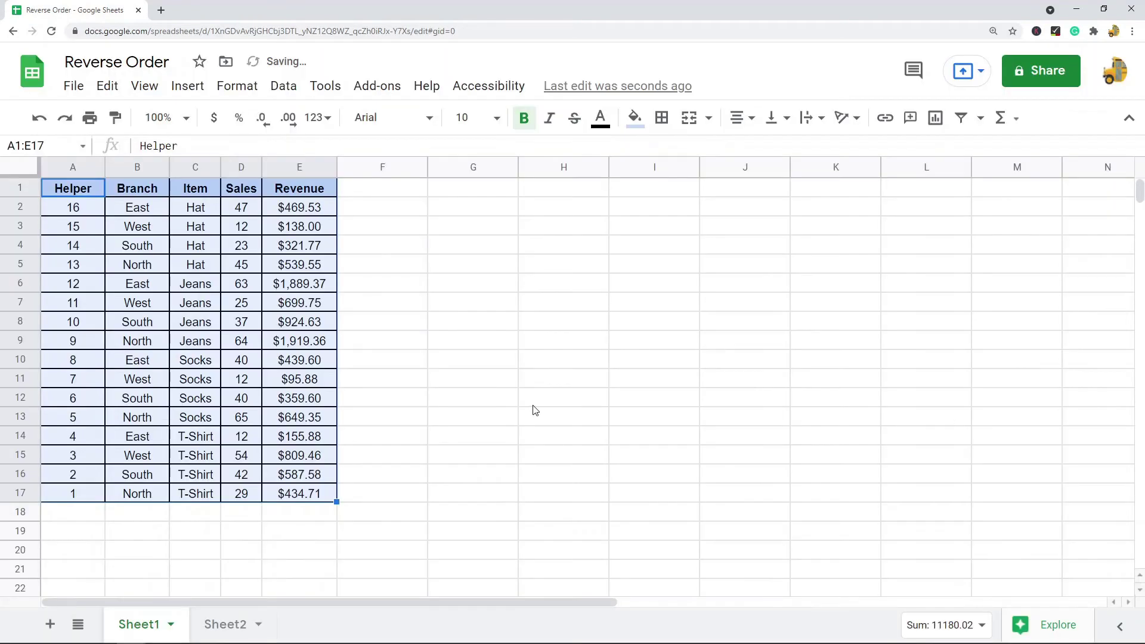
Verify the top Helper value now reads 16 and the first rows are reversed.
{"action": "left_click", "coordinate": [532, 403]}
{"action": "left_click", "coordinate": [71, 213]}
{"action": "left_click_drag", "start_coordinate": [72, 213], "coordinate": [332, 230]}
{"action": "left_click", "coordinate": [71, 232]}
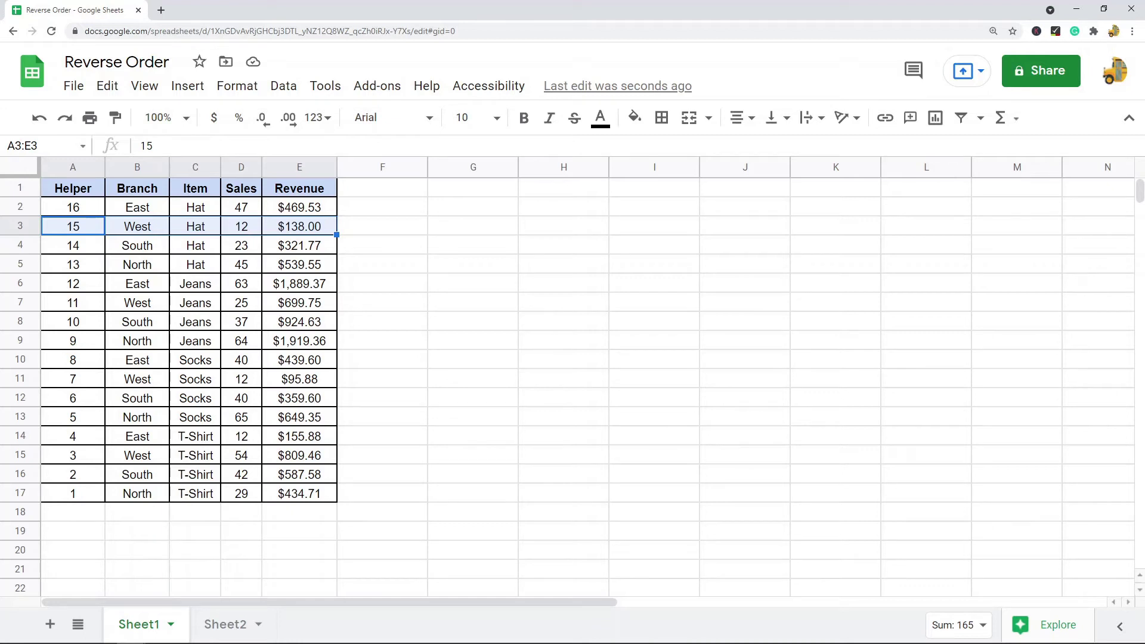
Switch to Sheet2 and inspect the INDEX(data_range,ROWS(data_range)) note in B19.
{"action": "left_click", "coordinate": [222, 625]}
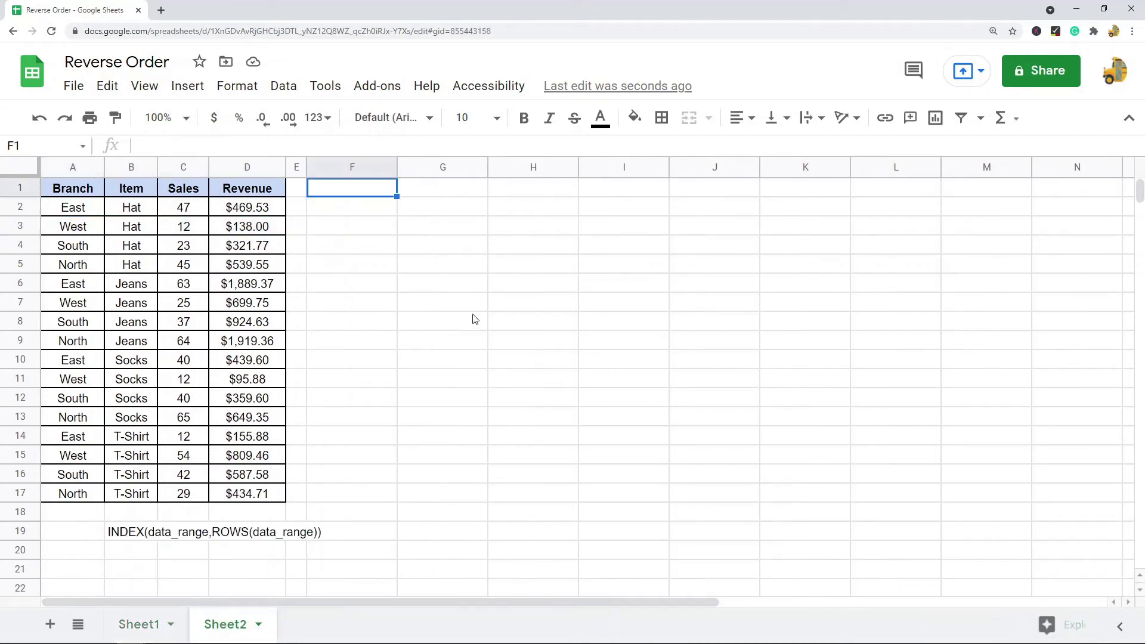
{"action": "left_click", "coordinate": [129, 545]}
{"action": "left_click", "coordinate": [644, 478]}
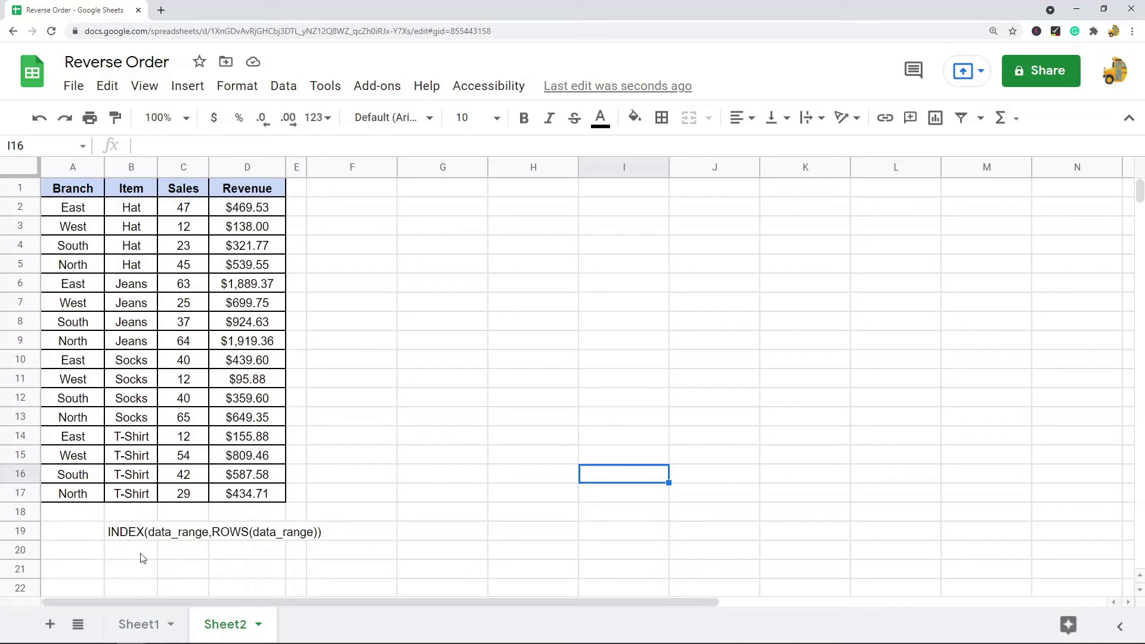
{"action": "left_click", "coordinate": [127, 536]}
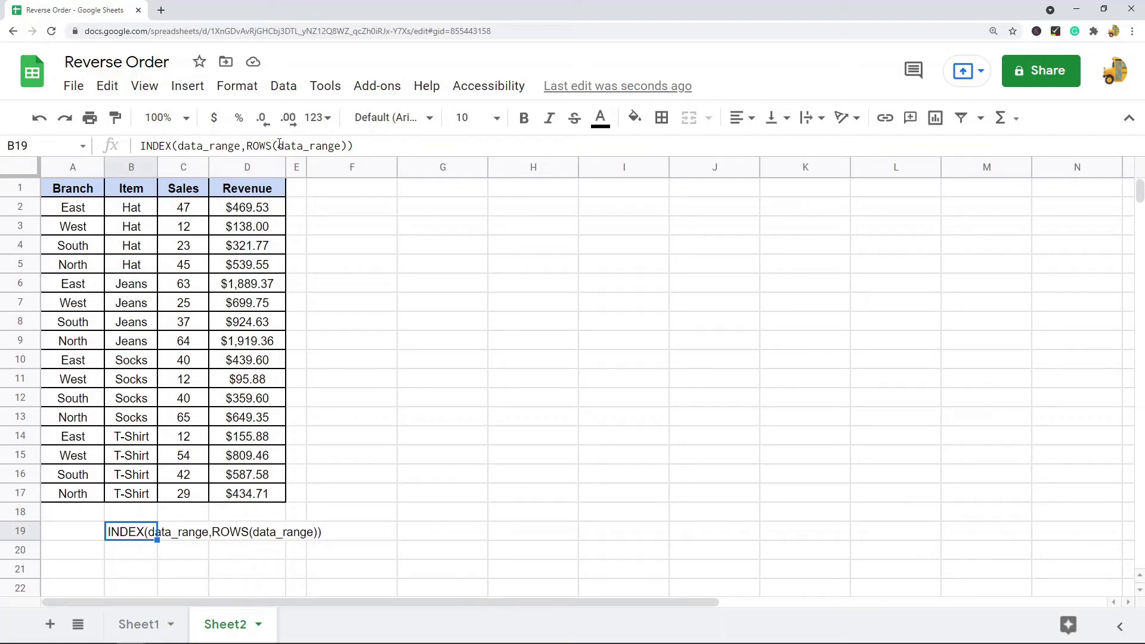
{"action": "left_click_drag", "start_coordinate": [279, 145], "coordinate": [342, 143]}
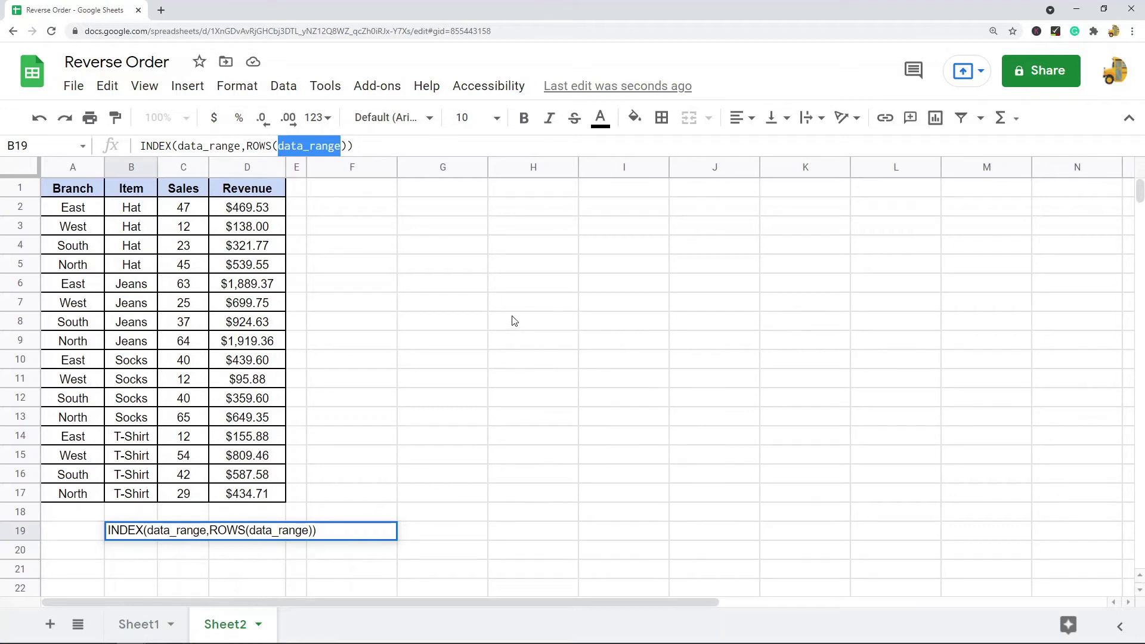
{"action": "double_click", "coordinate": [473, 279]}
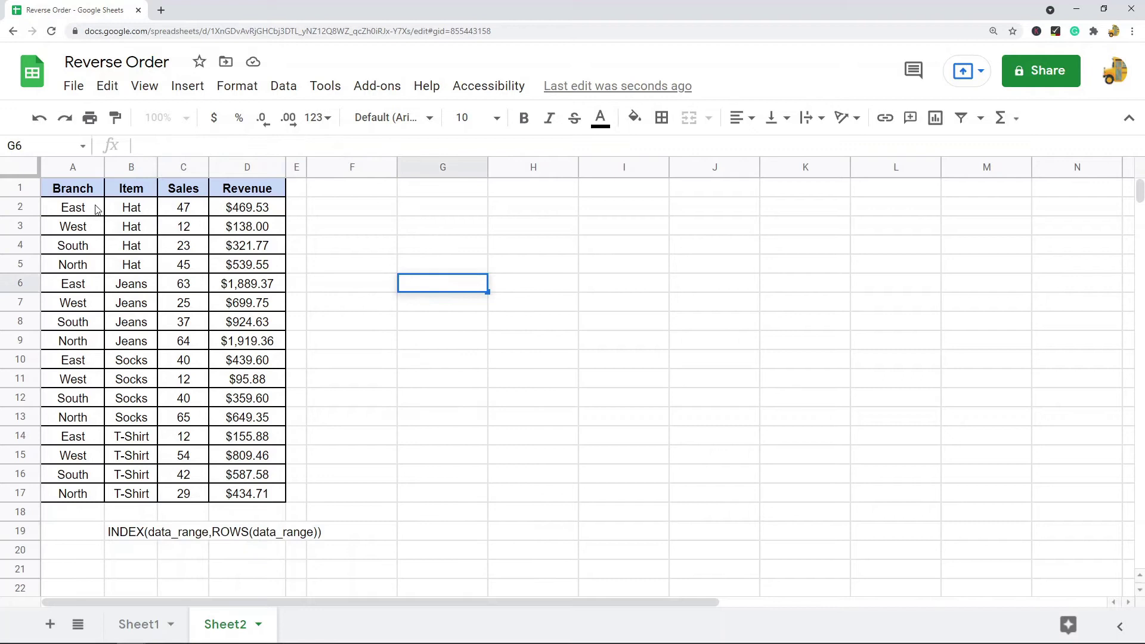
{"action": "left_click", "coordinate": [137, 537]}
{"action": "left_click_drag", "start_coordinate": [72, 188], "coordinate": [267, 191]}
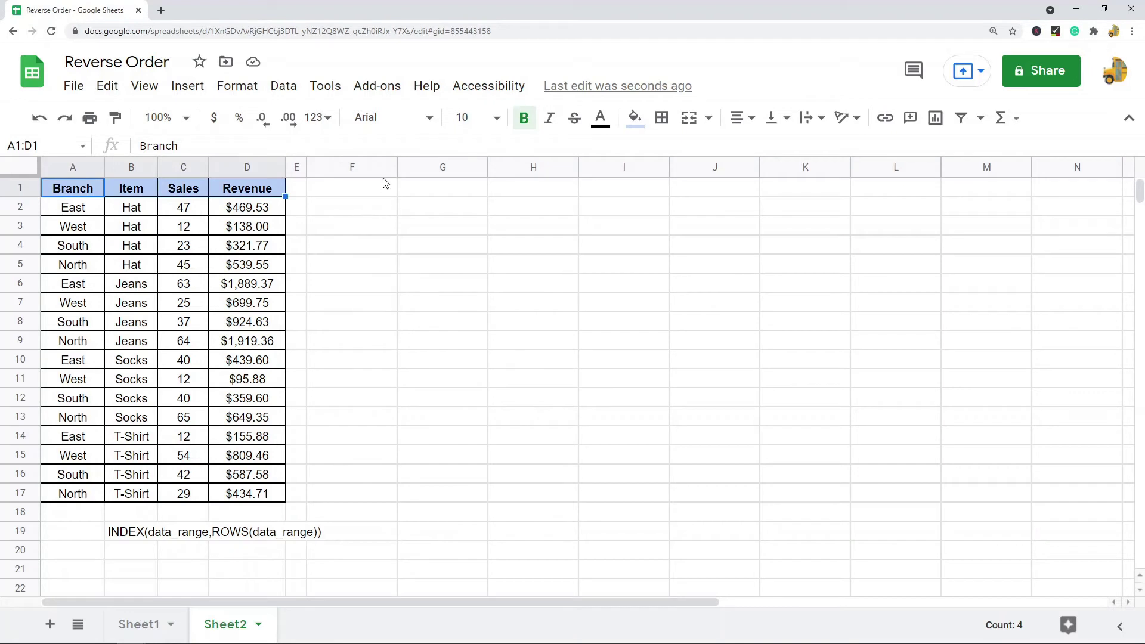
Copy the Branch, Item, Sales, Revenue headers from A1:D1 into F1:I1, then select F2:I17.
{"action": "left_click", "coordinate": [469, 359]}
{"action": "left_click_drag", "start_coordinate": [84, 189], "coordinate": [256, 190]}
{"action": "key", "text": "ctrl+c"}
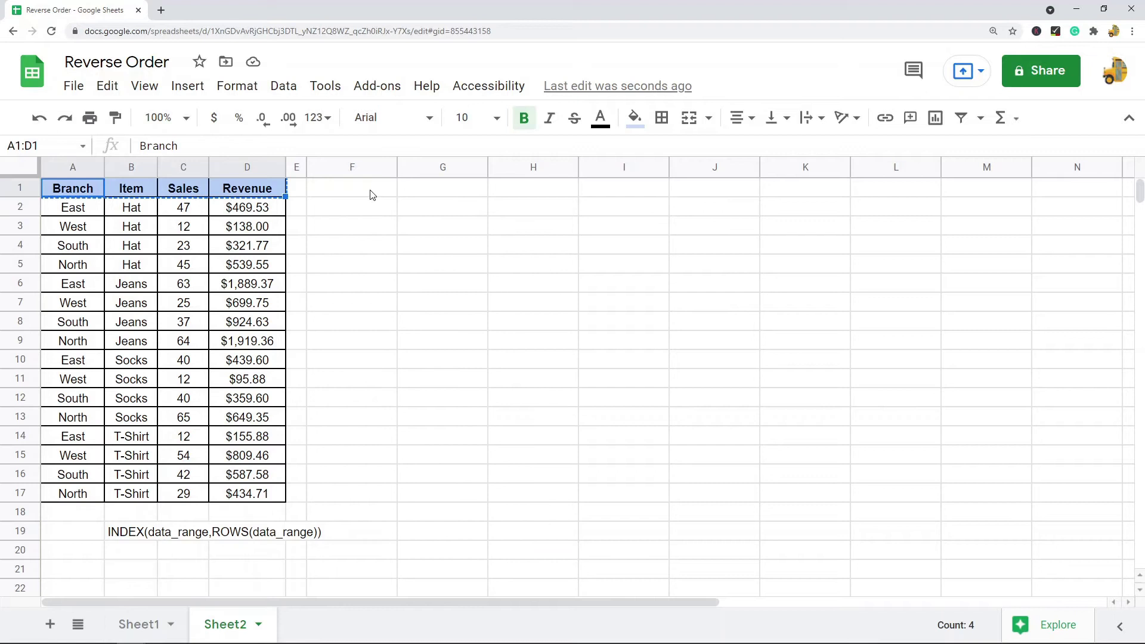
{"action": "left_click", "coordinate": [370, 191]}
{"action": "key", "text": "ctrl+v"}
{"action": "left_click", "coordinate": [443, 359]}
{"action": "left_click_drag", "start_coordinate": [362, 212], "coordinate": [651, 498]}
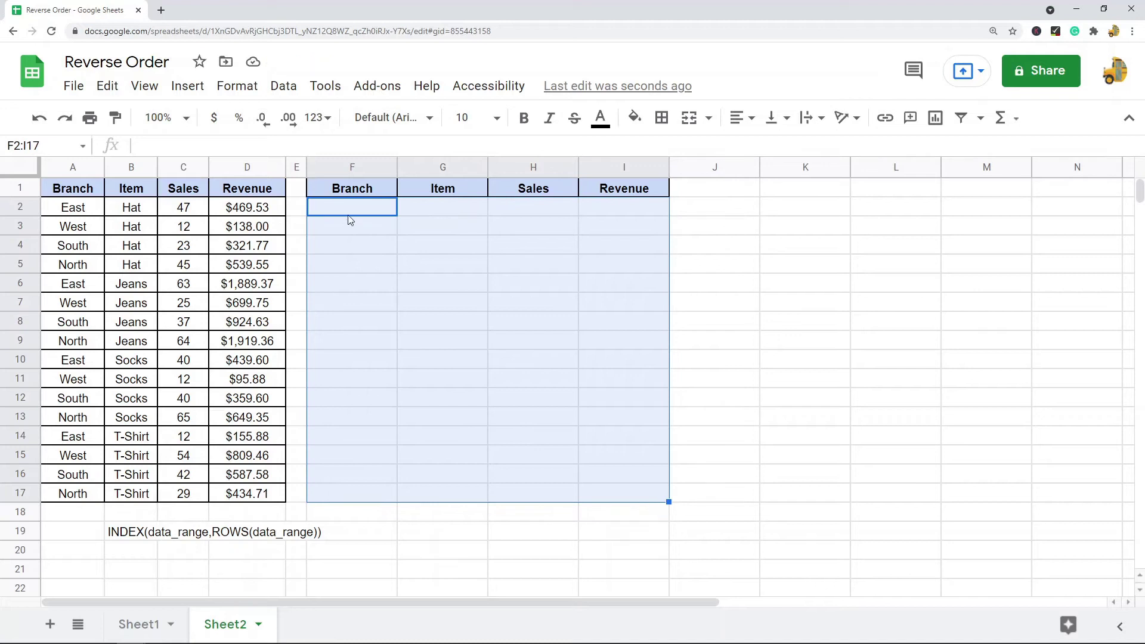
{"action": "left_click_drag", "start_coordinate": [352, 189], "coordinate": [645, 200]}
{"action": "left_click_drag", "start_coordinate": [344, 210], "coordinate": [639, 499]}
Start F2's formula as =INDEX($A$2:$D$17 with an absolute data range.
{"action": "double_click", "coordinate": [358, 210]}
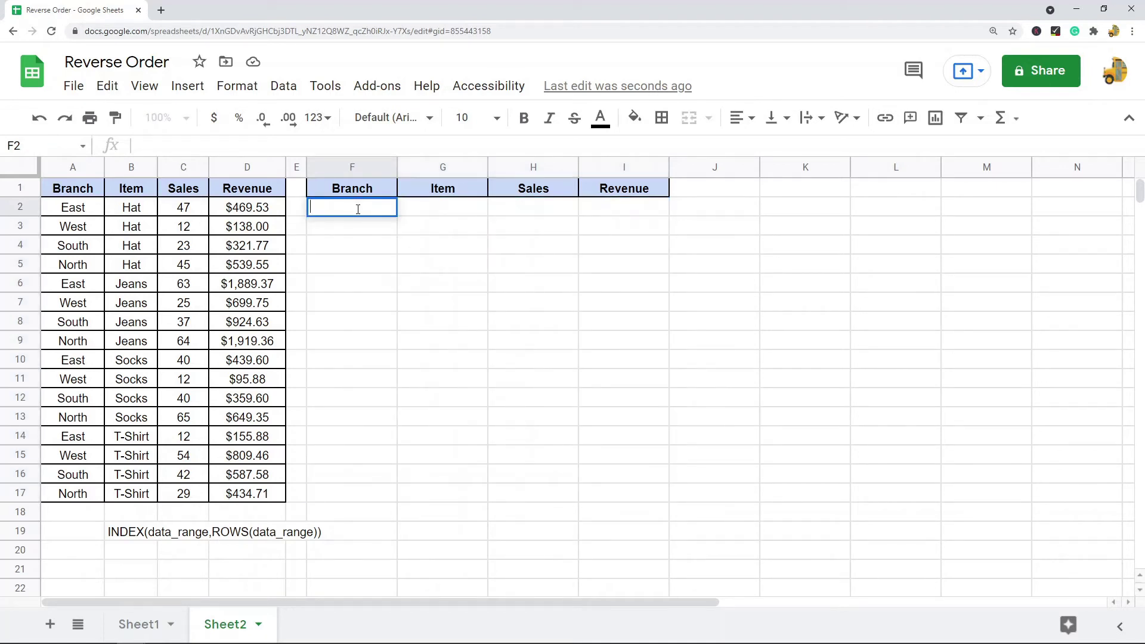
{"action": "type", "text": "="}
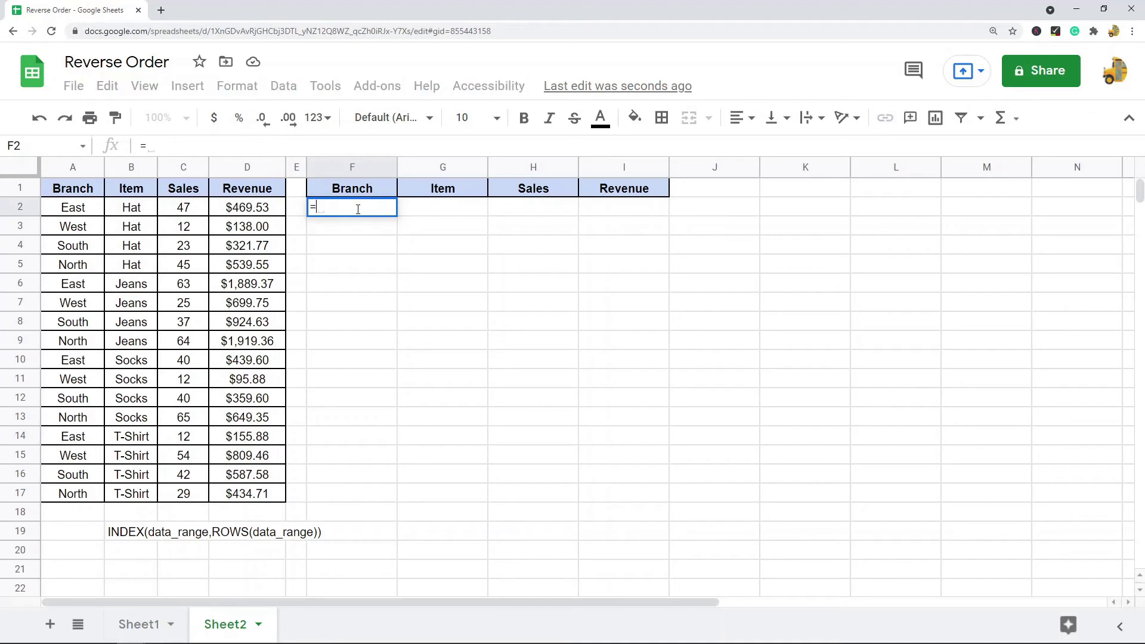
{"action": "type", "text": "INDEX("}
{"action": "left_click", "coordinate": [77, 212]}
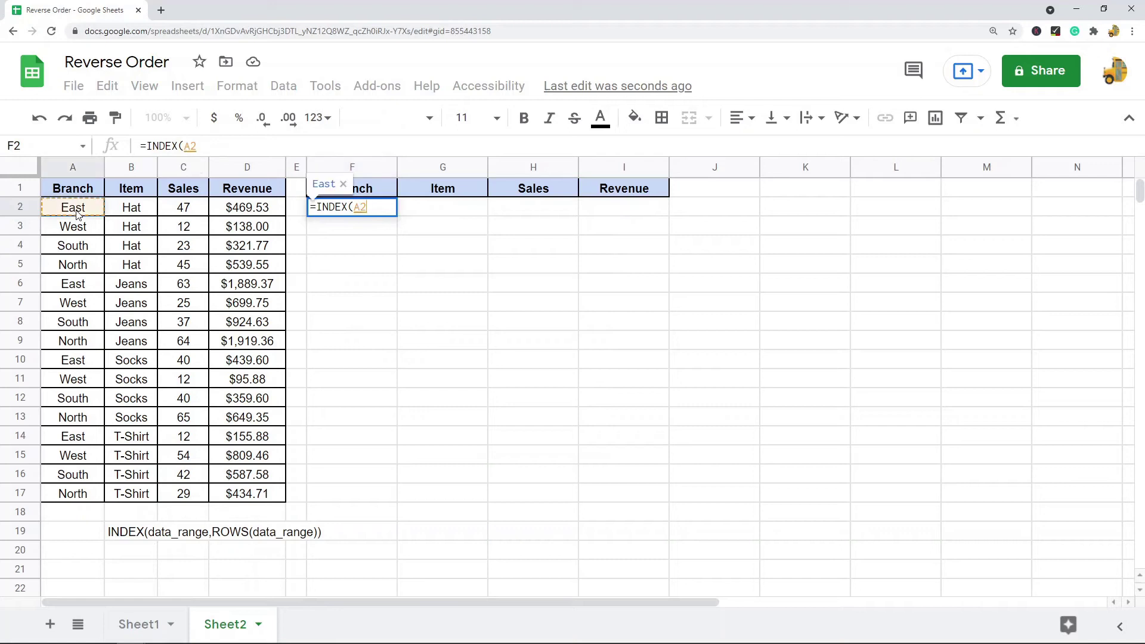
{"action": "left_click_drag", "start_coordinate": [244, 504], "coordinate": [246, 497]}
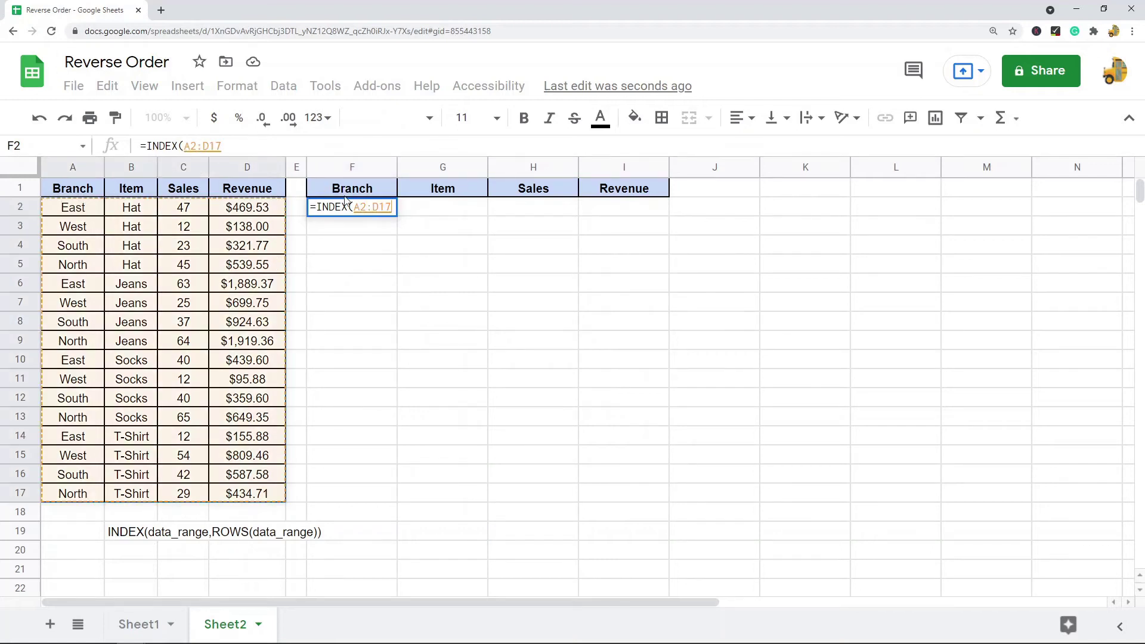
{"action": "left_click", "coordinate": [274, 145]}
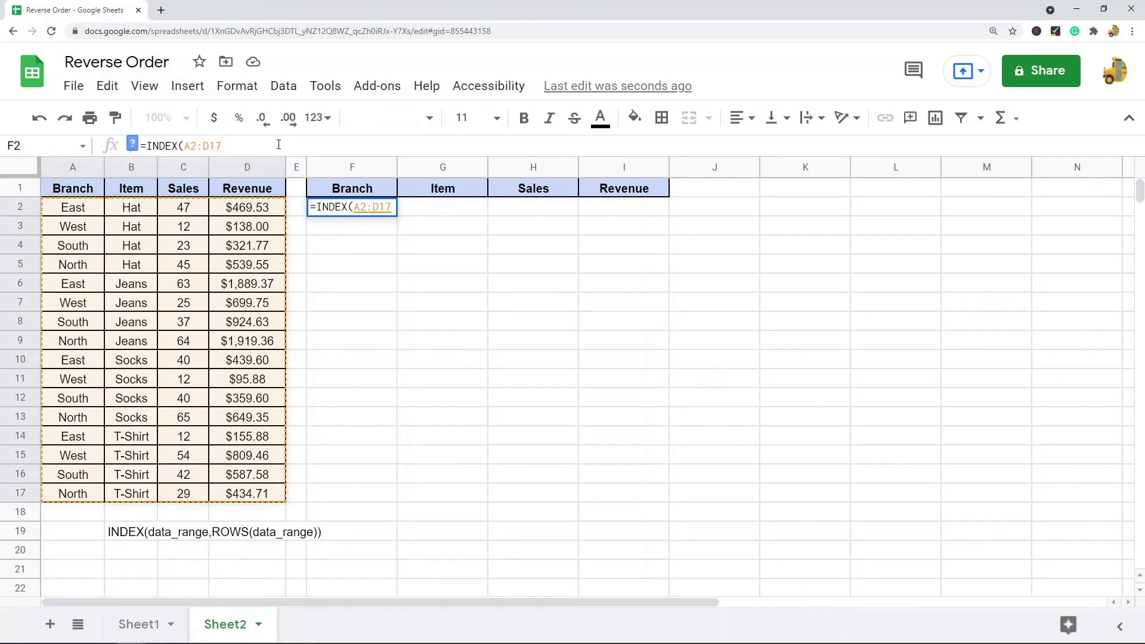
{"action": "key", "text": "F4"}
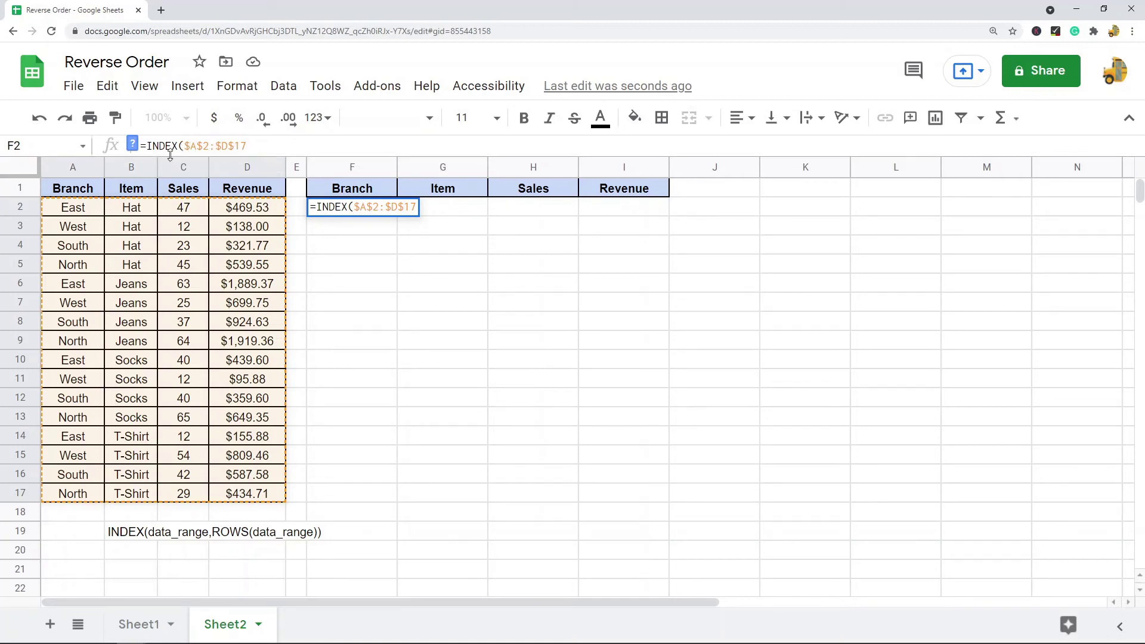
{"action": "left_click_drag", "start_coordinate": [184, 146], "coordinate": [218, 145]}
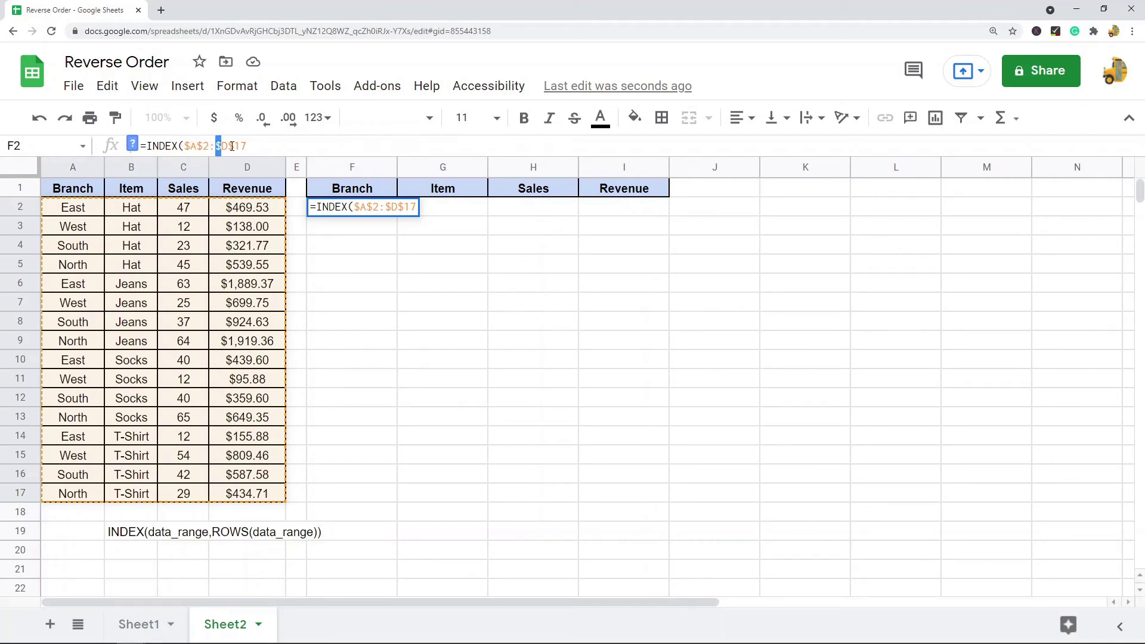
{"action": "left_click", "coordinate": [232, 146]}
{"action": "left_click", "coordinate": [270, 143]}
Add the ROWS part and close brackets so F2 reads =INDEX($A$2:$D$17,ROWS(A2:$D$17)).
{"action": "type", "text": ","}
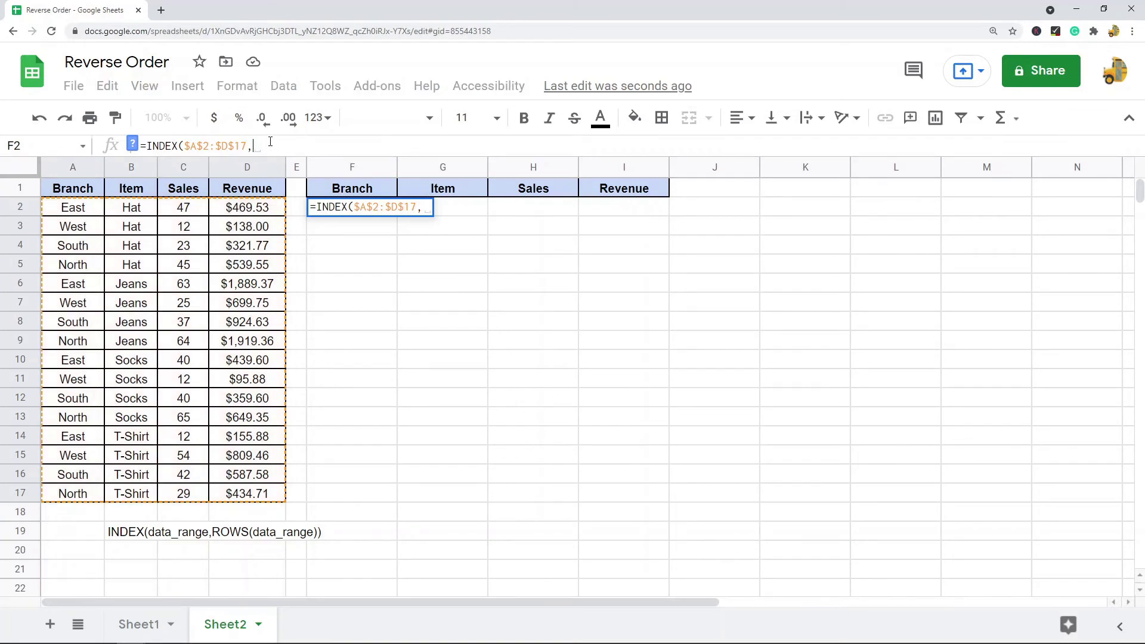
{"action": "type", "text": "ROW"}
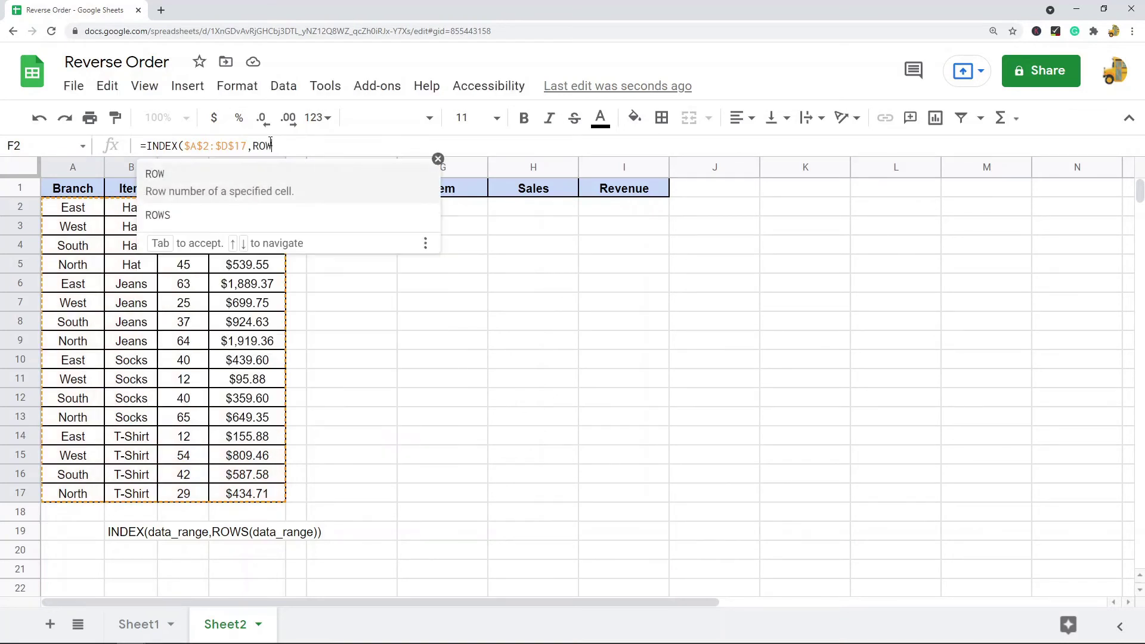
{"action": "type", "text": "S("}
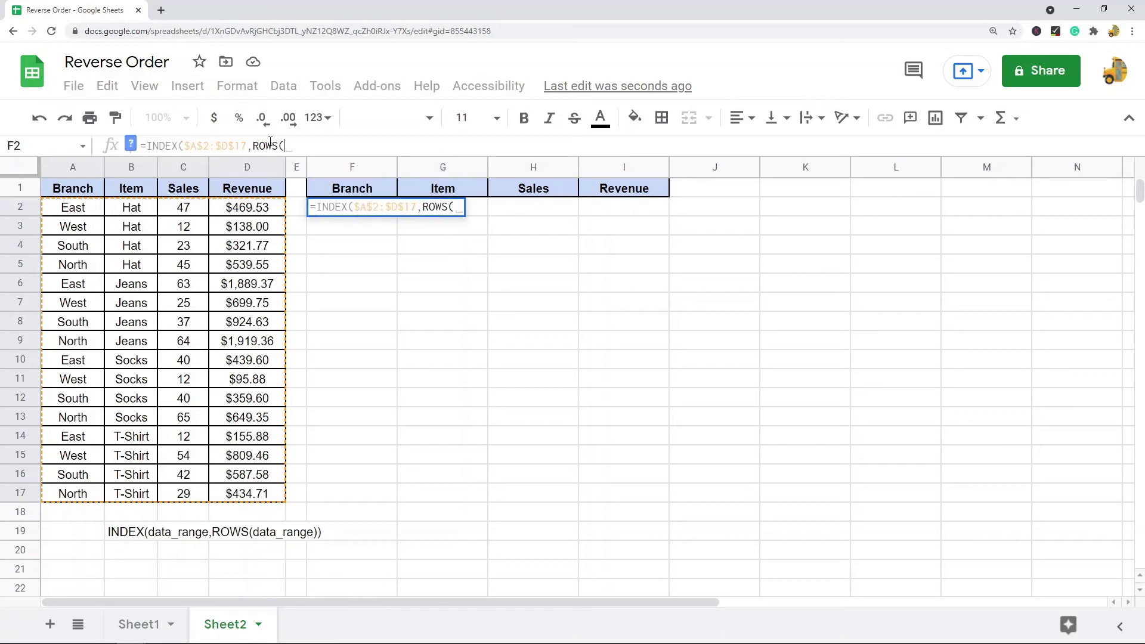
{"action": "left_click", "coordinate": [84, 210]}
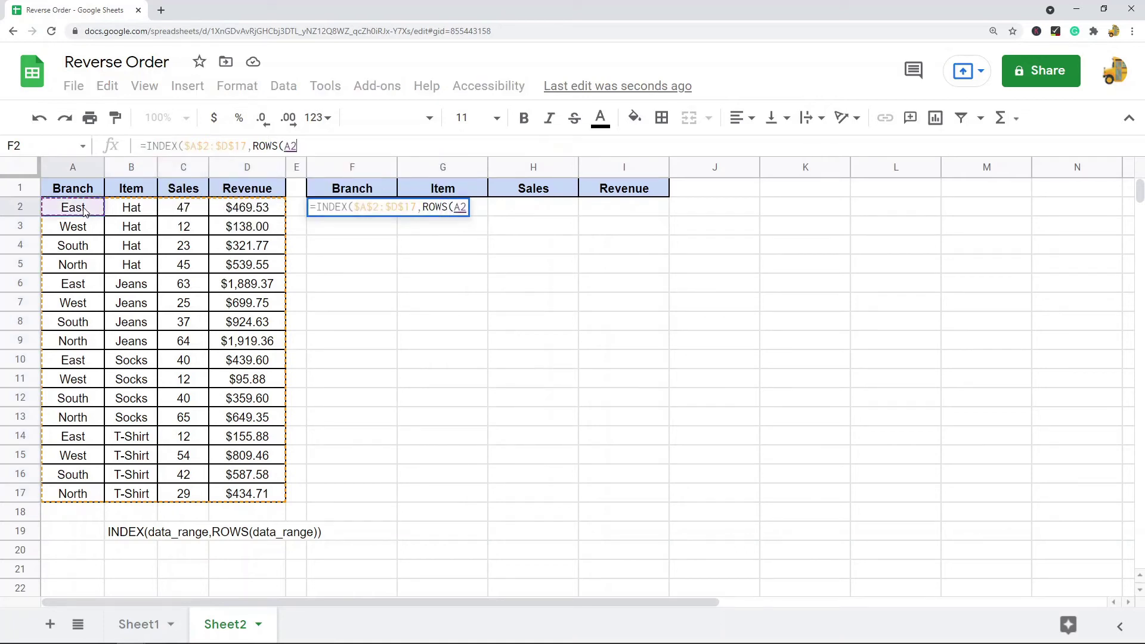
{"action": "left_click", "coordinate": [237, 496], "text": "shift"}
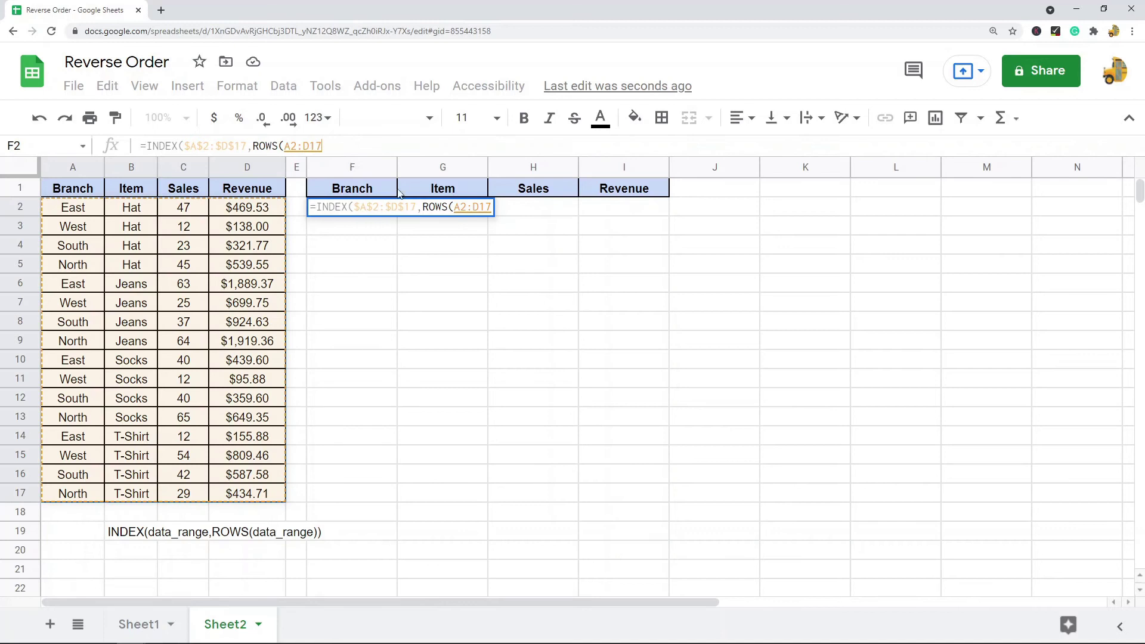
{"action": "left_click", "coordinate": [289, 145]}
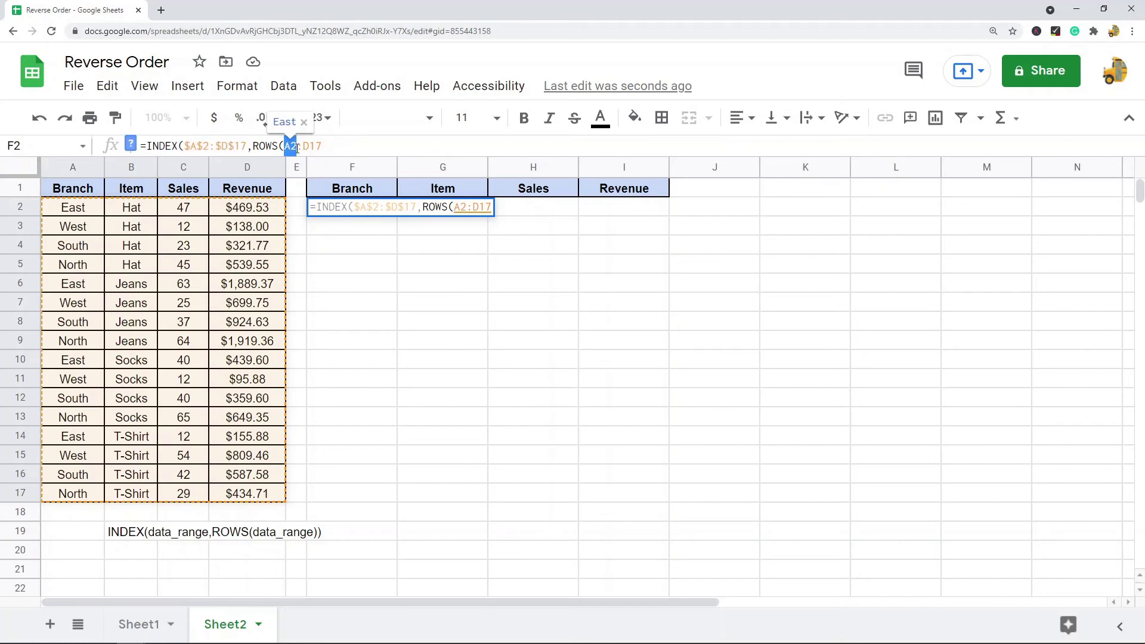
{"action": "left_click", "coordinate": [303, 146]}
{"action": "type", "text": "$A"}
{"action": "type", "text": "$D$"}
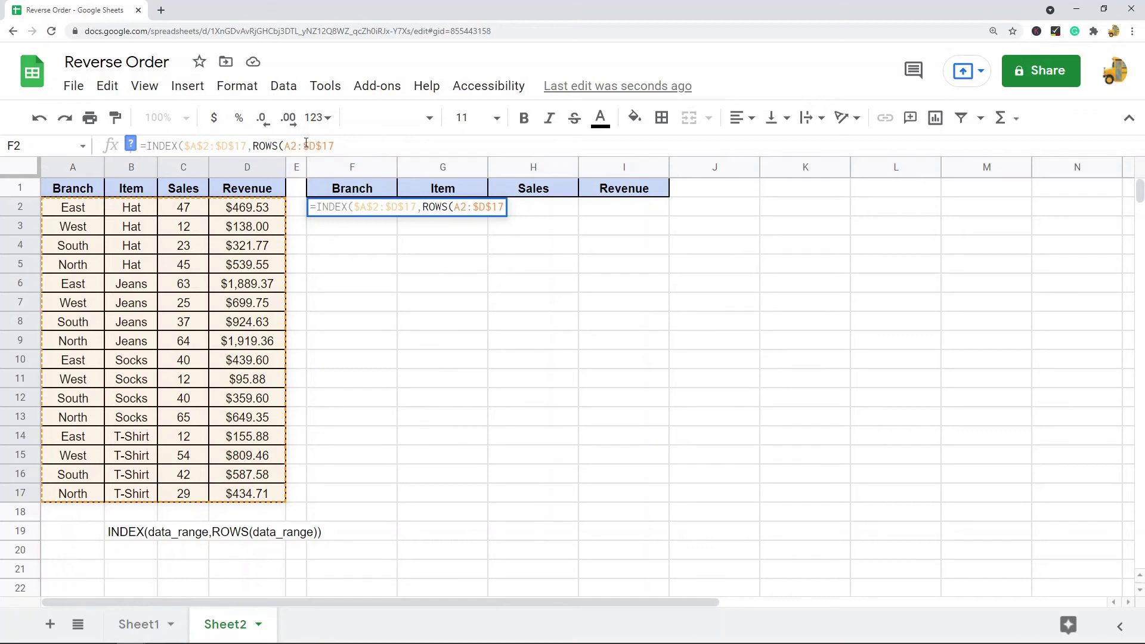
{"action": "left_click_drag", "start_coordinate": [340, 148], "coordinate": [304, 147]}
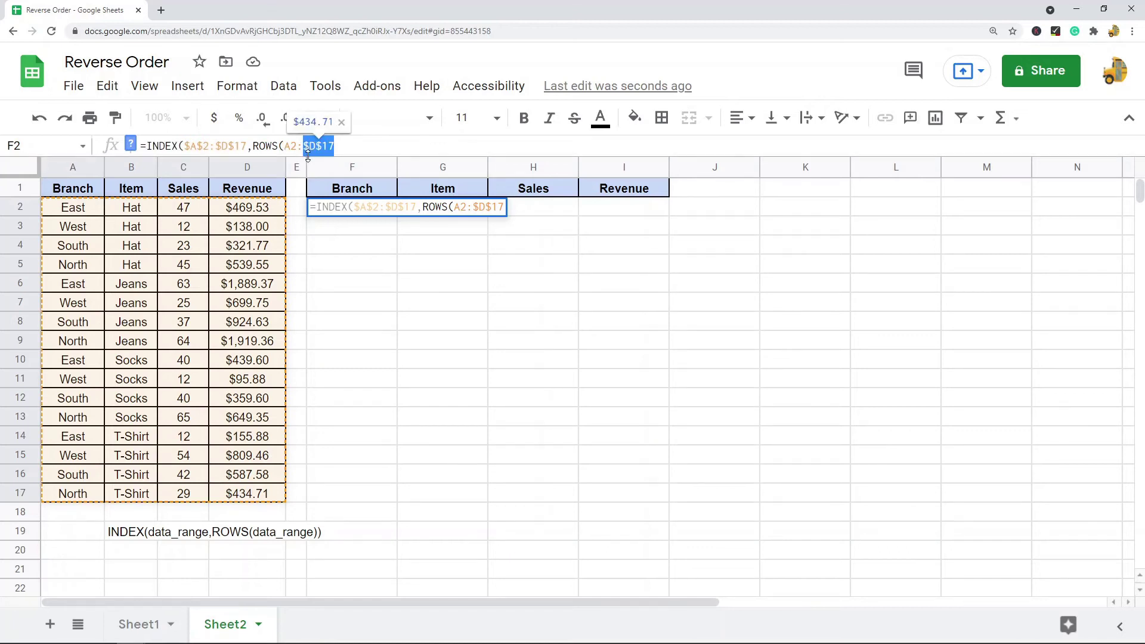
{"action": "left_click", "coordinate": [357, 148]}
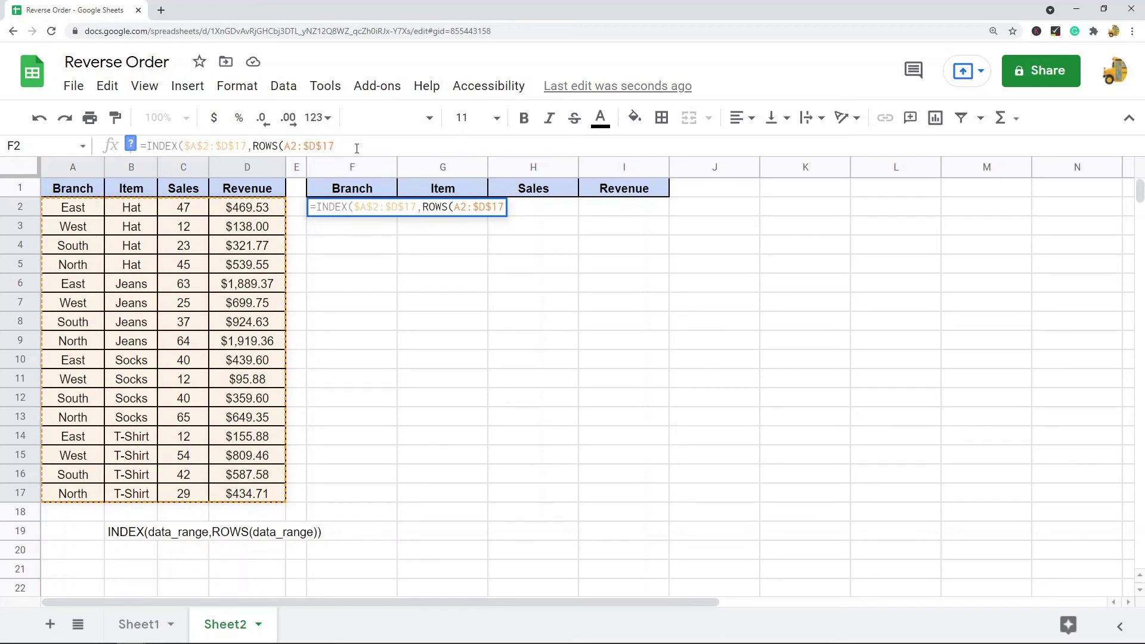
{"action": "type", "text": ")"}
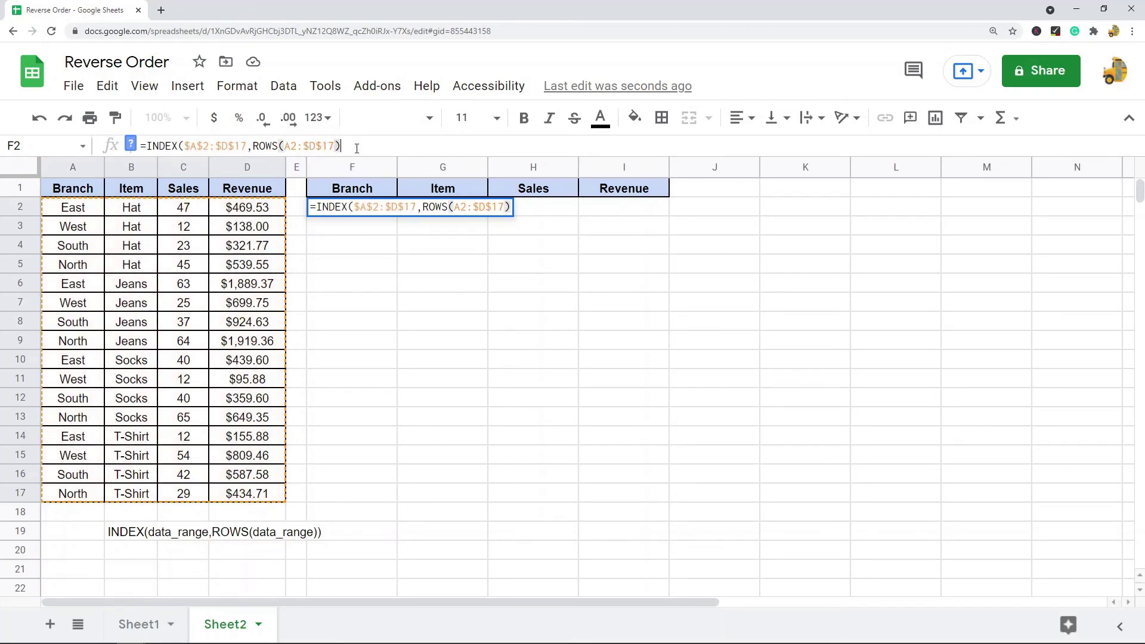
{"action": "type", "text": ")"}
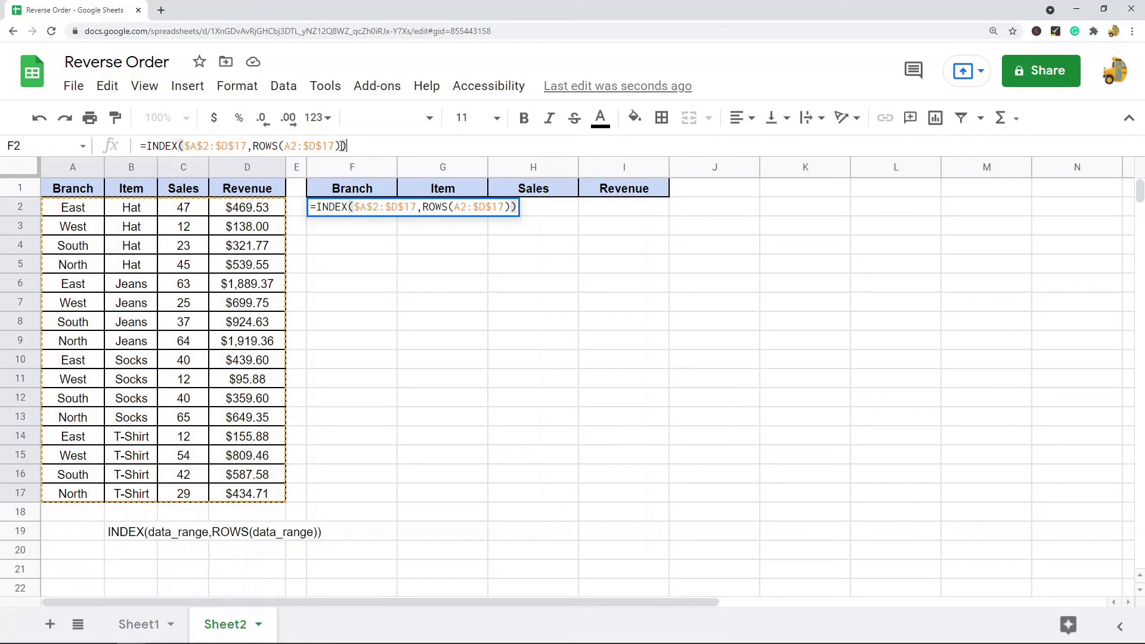
{"action": "left_click", "coordinate": [283, 146]}
{"action": "left_click", "coordinate": [353, 146]}
Commit the F2 formula and confirm it returns the last row: North, T-Shirt, 29, $434.71.
{"action": "key", "text": "Return"}
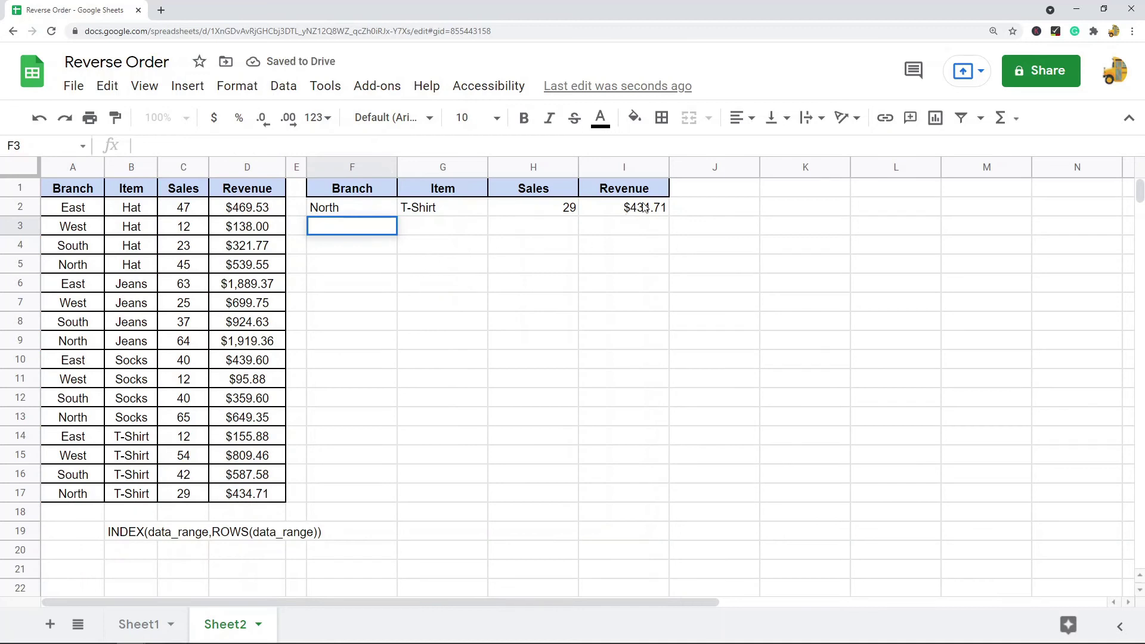
{"action": "left_click_drag", "start_coordinate": [647, 208], "coordinate": [338, 206]}
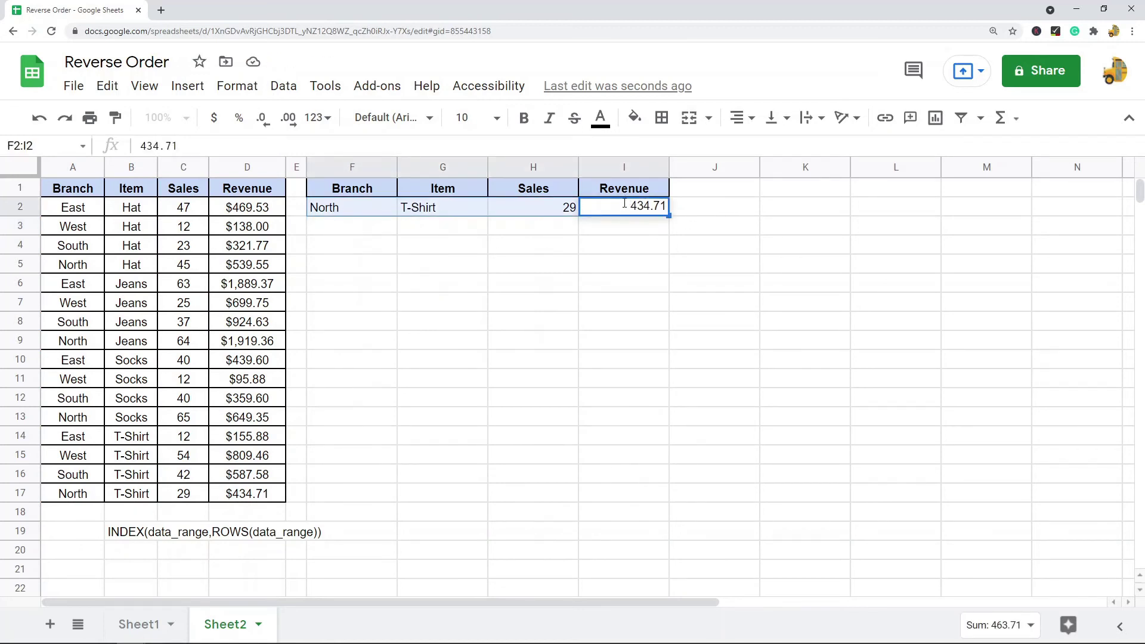
{"action": "left_click", "coordinate": [628, 285]}
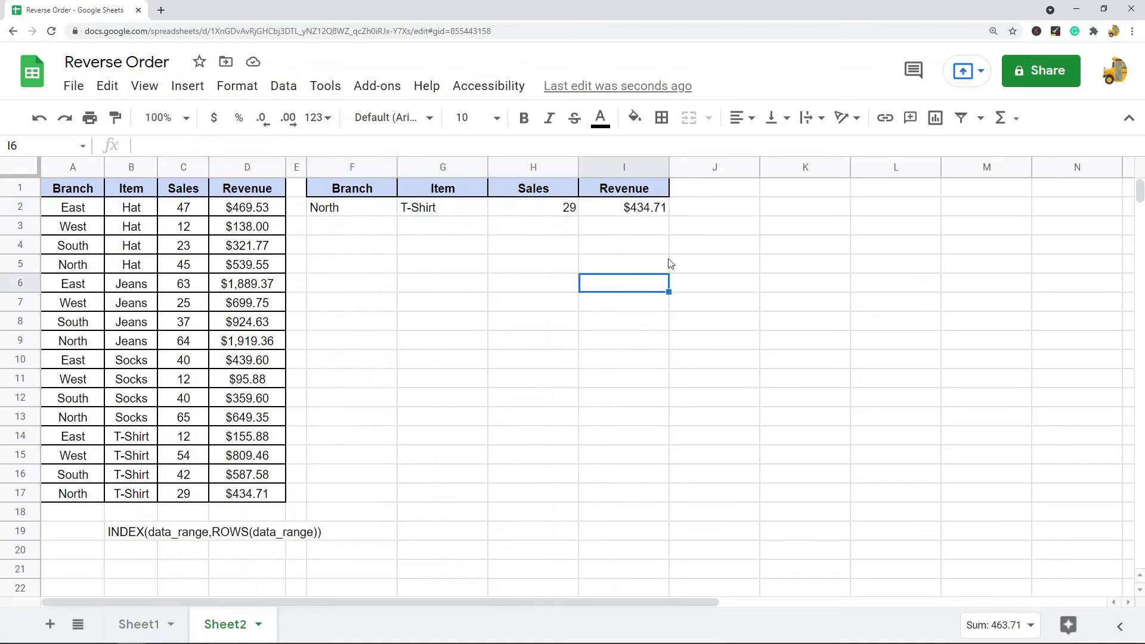
{"action": "left_click", "coordinate": [88, 500]}
{"action": "left_click", "coordinate": [254, 499]}
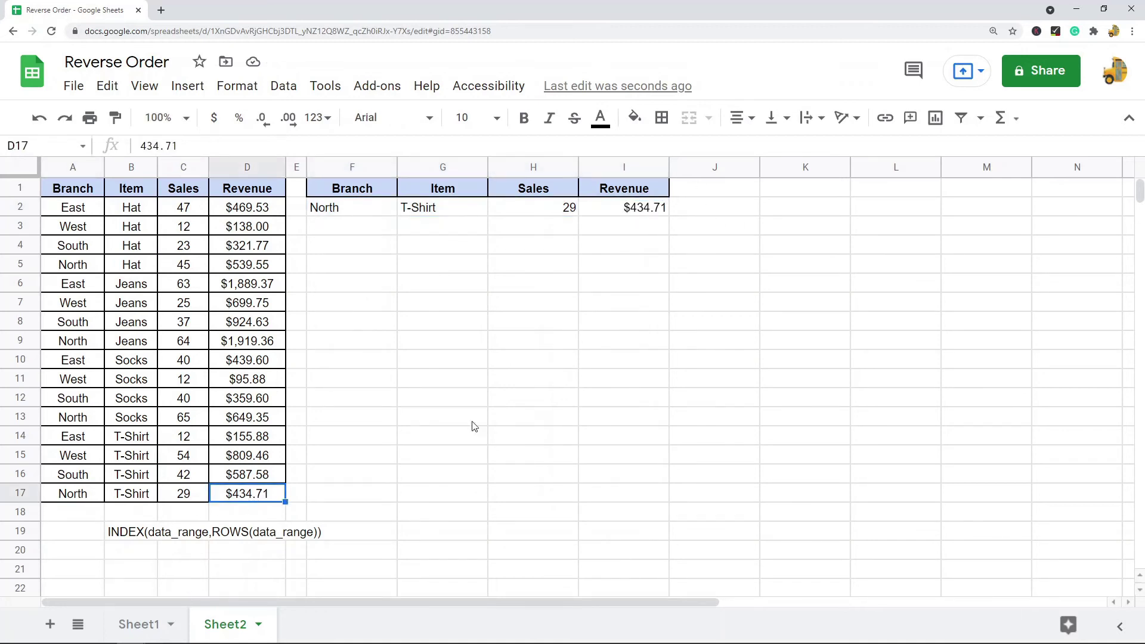
{"action": "left_click", "coordinate": [635, 215]}
{"action": "left_click", "coordinate": [463, 325]}
Copy the formula row F2:I2 down through rows 3 to 17.
{"action": "left_click_drag", "start_coordinate": [328, 213], "coordinate": [638, 215]}
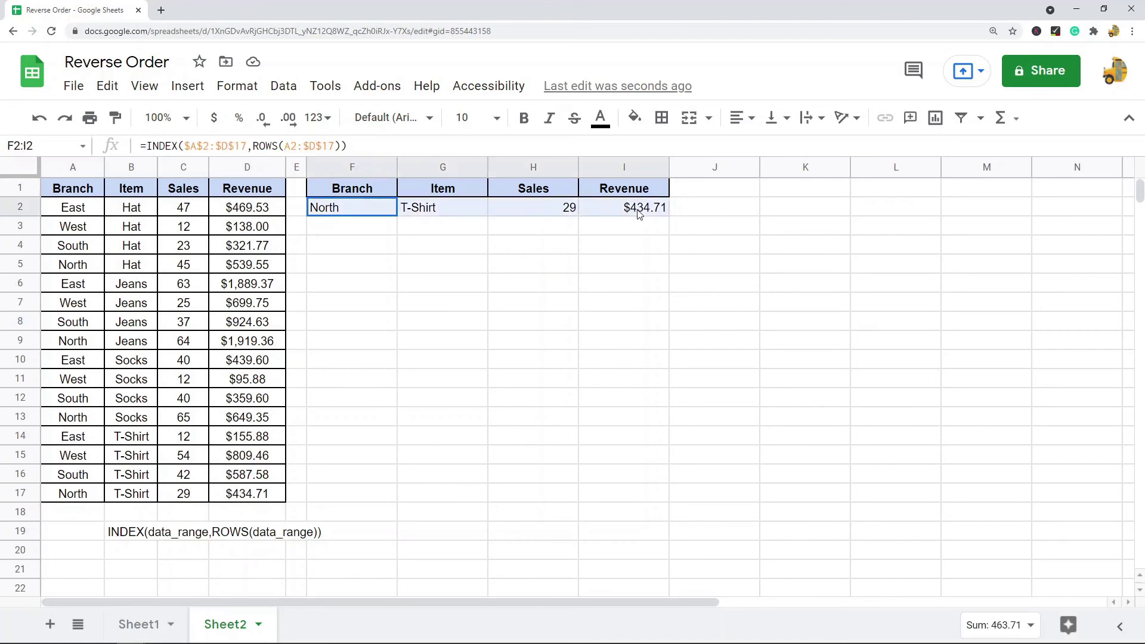
{"action": "key", "text": "ctrl+c"}
{"action": "left_click_drag", "start_coordinate": [356, 230], "coordinate": [353, 504]}
{"action": "key", "text": "ctrl+v"}
{"action": "left_click", "coordinate": [803, 286]}
Paint the original table's borders and centring from A1:D17 onto F1:I17.
{"action": "left_click_drag", "start_coordinate": [352, 190], "coordinate": [624, 493]}
{"action": "left_click_drag", "start_coordinate": [72, 188], "coordinate": [269, 493]}
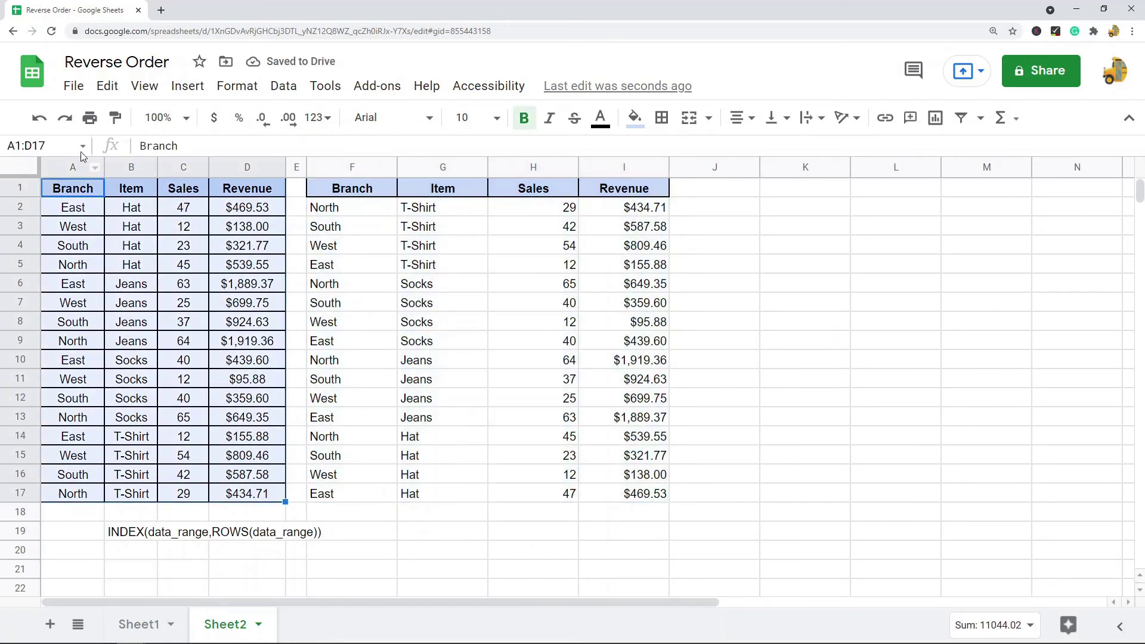
{"action": "left_click", "coordinate": [115, 117]}
{"action": "left_click_drag", "start_coordinate": [384, 194], "coordinate": [624, 495]}
{"action": "left_click", "coordinate": [919, 344]}
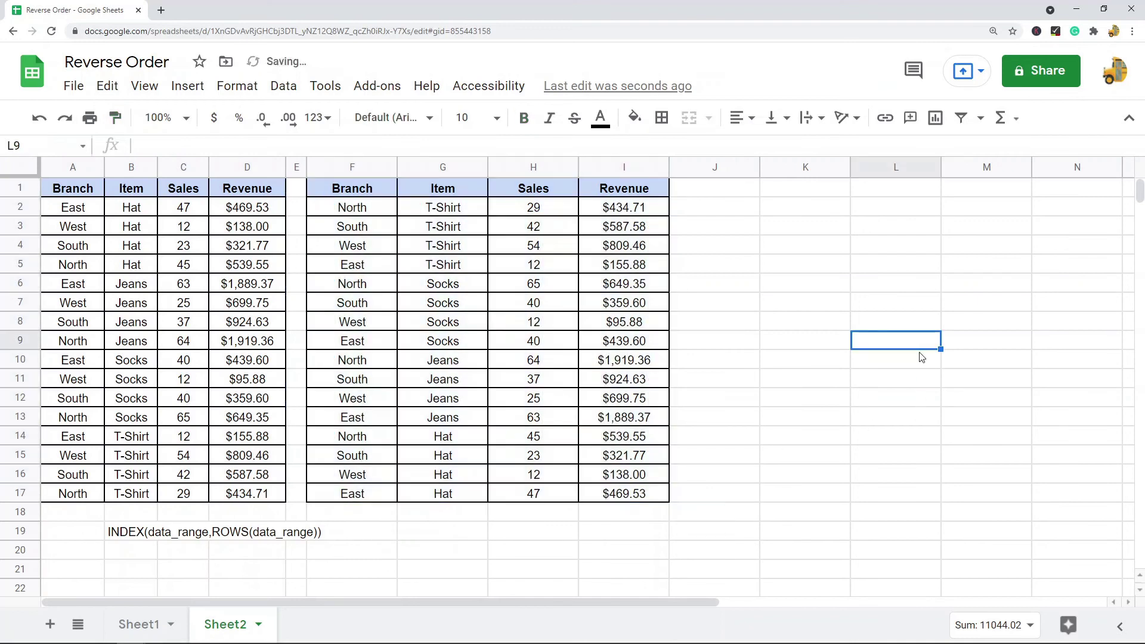
{"action": "left_click", "coordinate": [357, 213]}
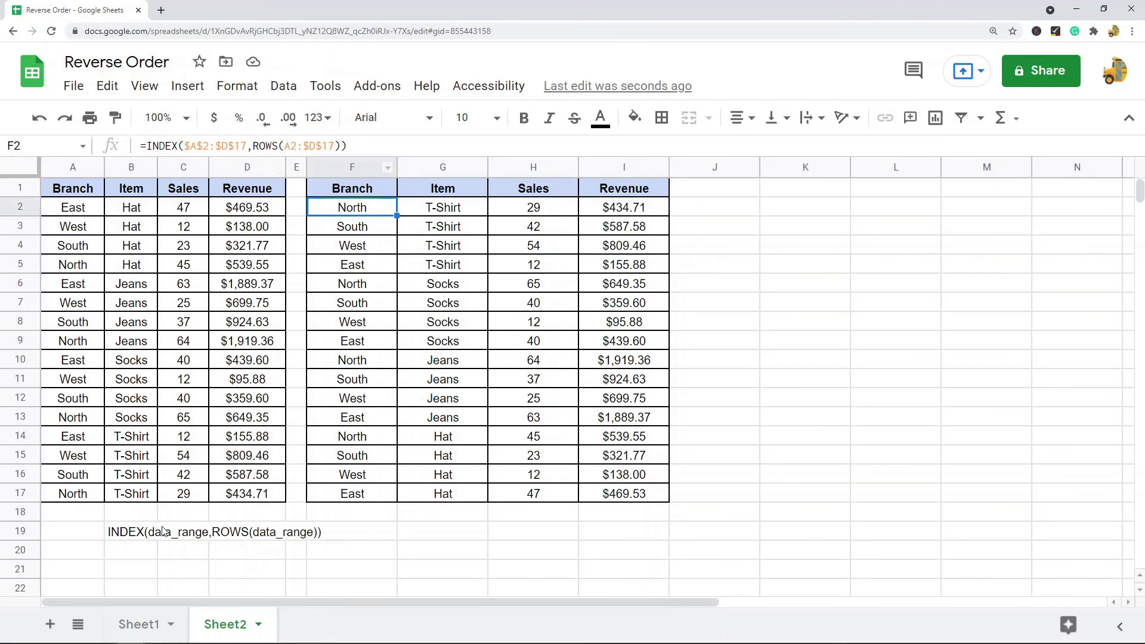
{"action": "left_click_drag", "start_coordinate": [94, 499], "coordinate": [277, 502]}
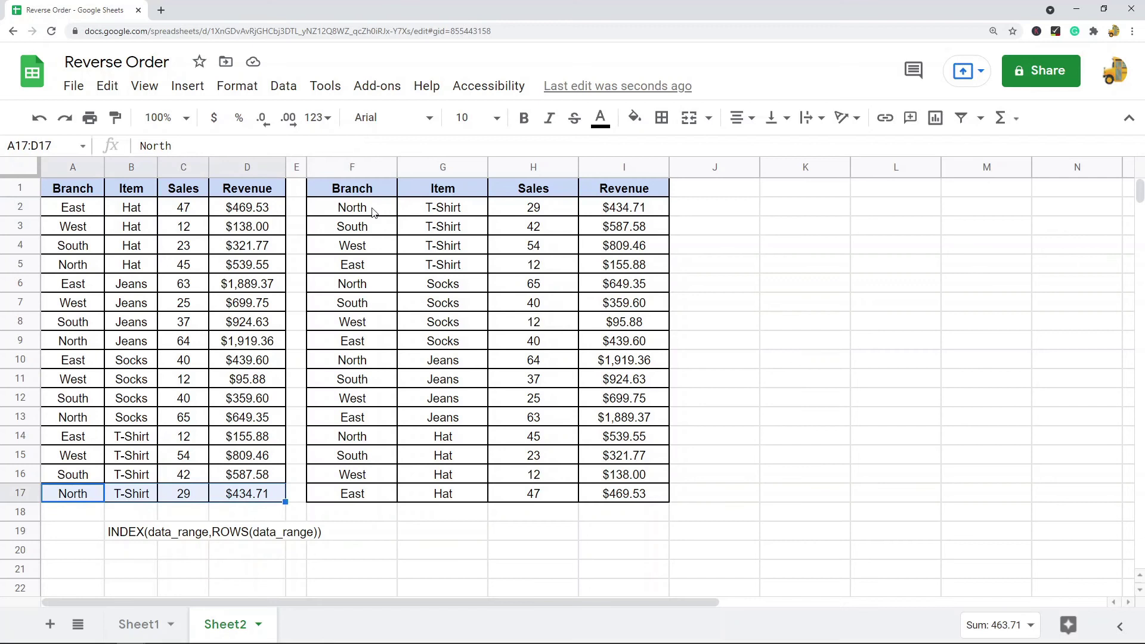
{"action": "left_click_drag", "start_coordinate": [374, 210], "coordinate": [625, 212]}
{"action": "left_click_drag", "start_coordinate": [246, 475], "coordinate": [72, 476]}
{"action": "left_click_drag", "start_coordinate": [369, 230], "coordinate": [628, 230]}
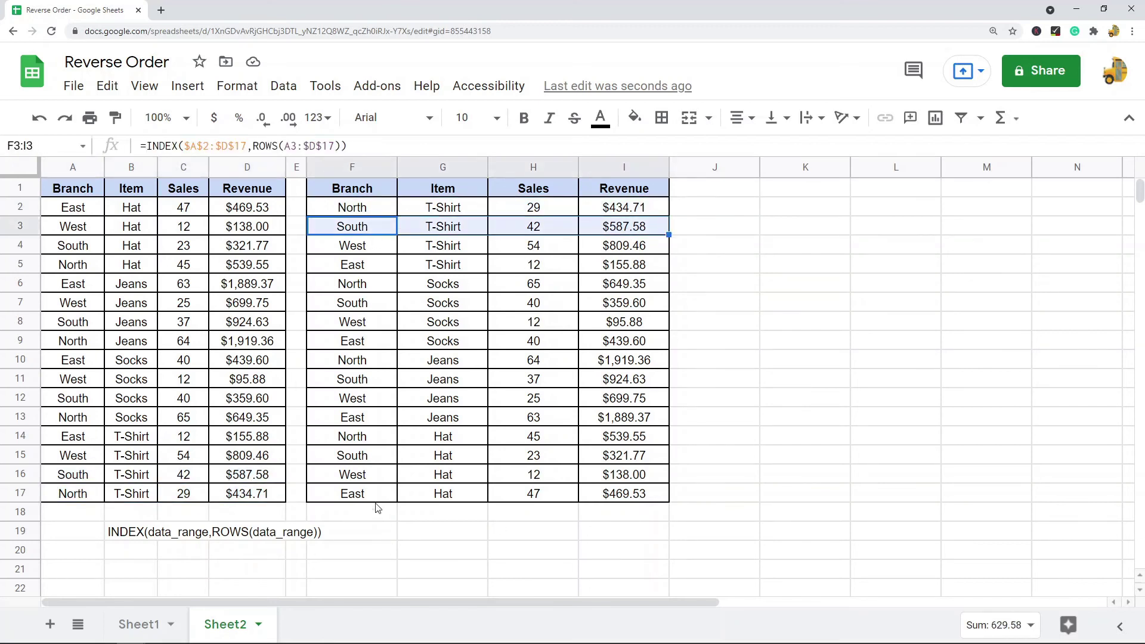
{"action": "left_click_drag", "start_coordinate": [77, 212], "coordinate": [241, 213]}
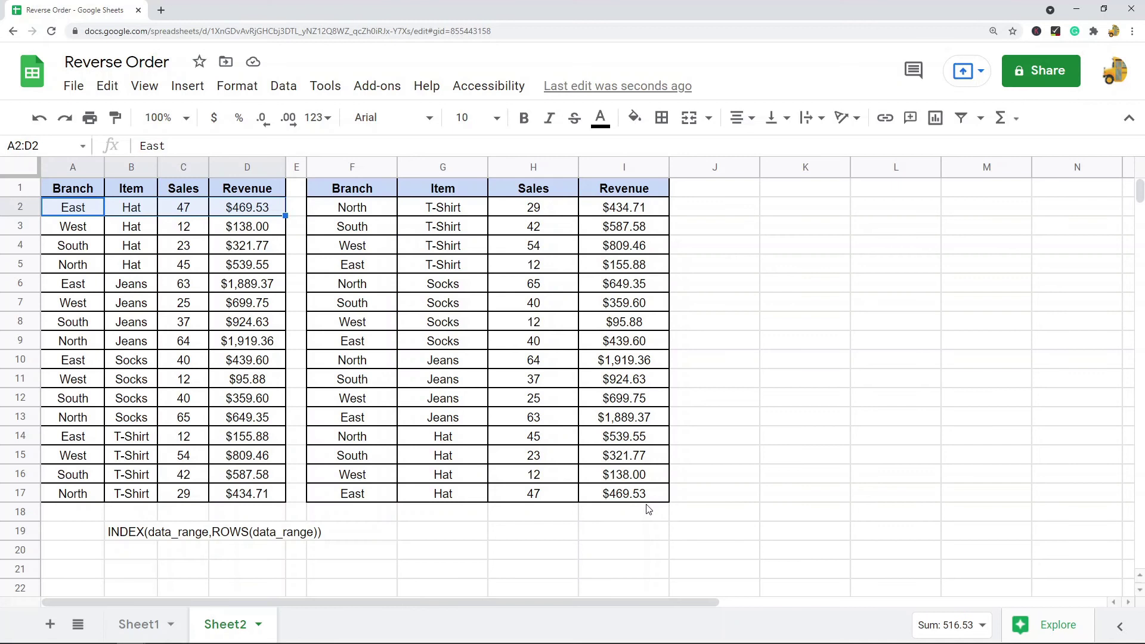
{"action": "left_click", "coordinate": [156, 625]}
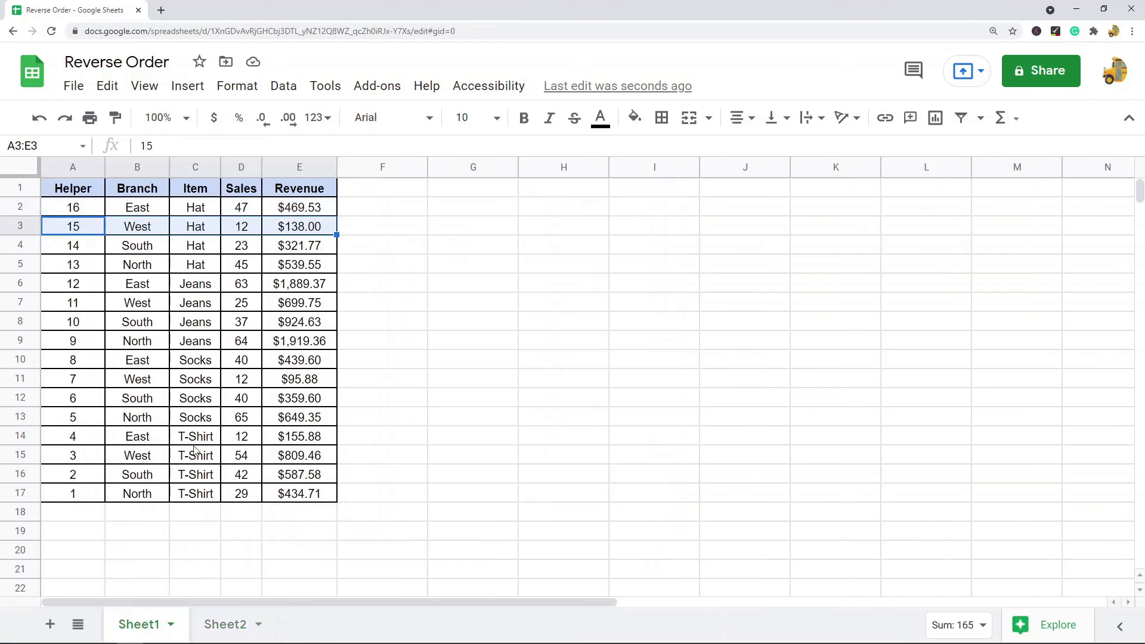
{"action": "left_click", "coordinate": [438, 270]}
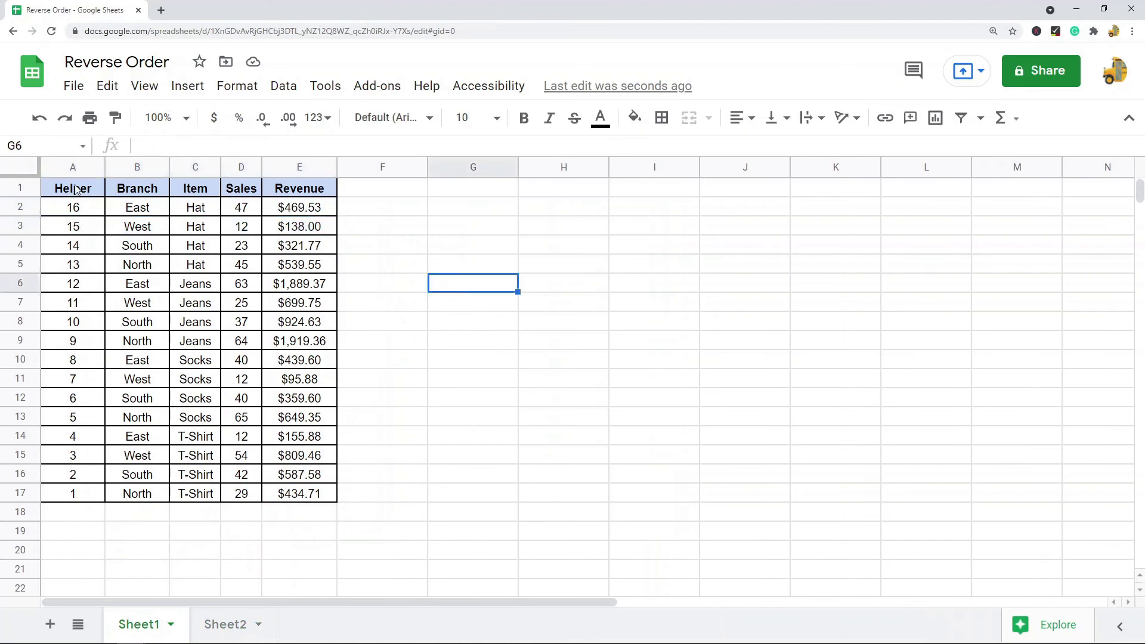
{"action": "left_click_drag", "start_coordinate": [74, 188], "coordinate": [311, 494]}
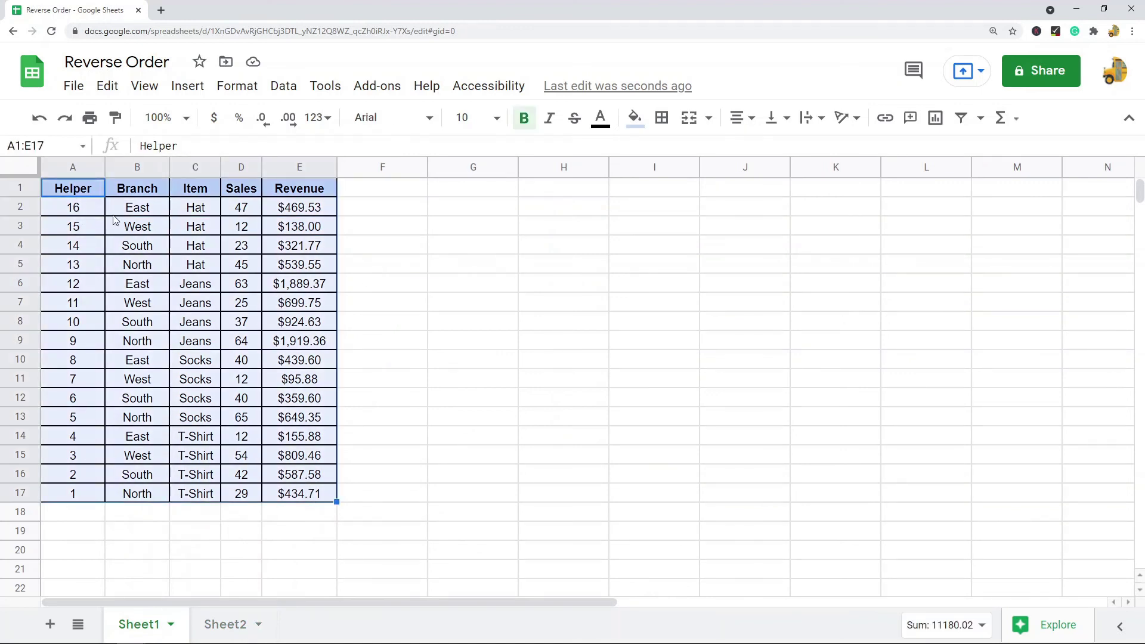
{"action": "left_click", "coordinate": [218, 626]}
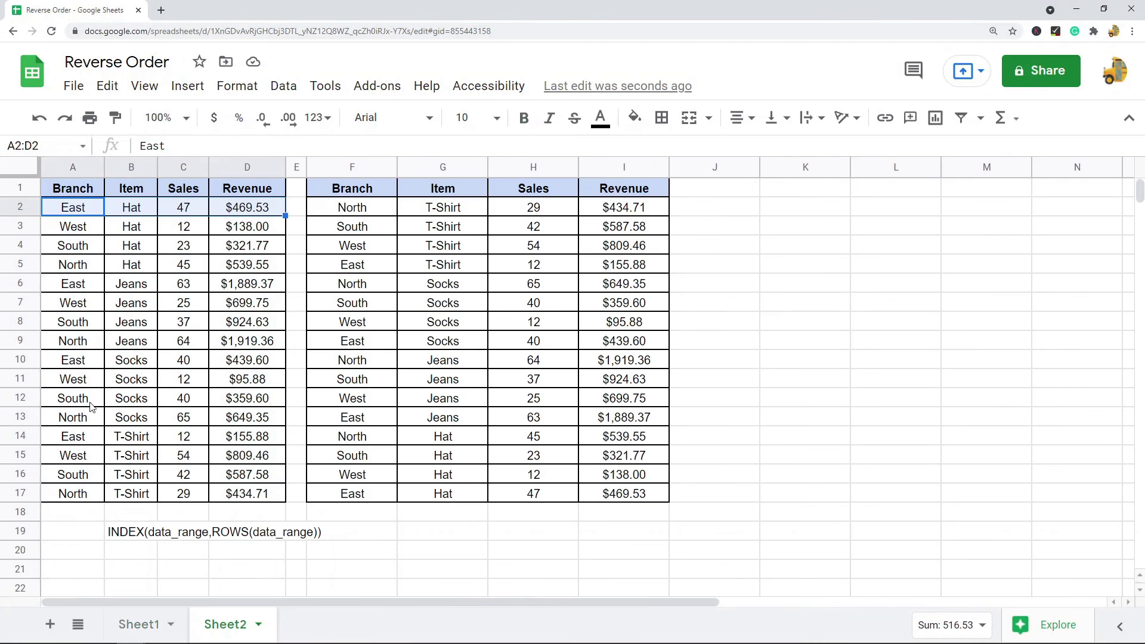
{"action": "left_click_drag", "start_coordinate": [236, 495], "coordinate": [70, 190]}
{"action": "left_click", "coordinate": [138, 627]}
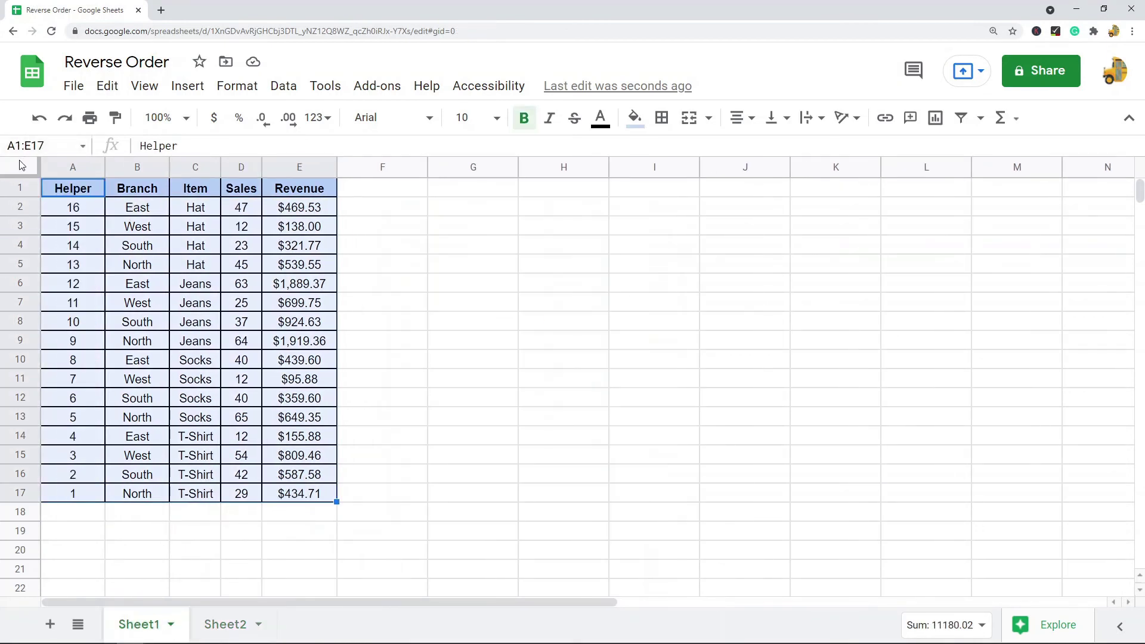
{"action": "left_click", "coordinate": [21, 166]}
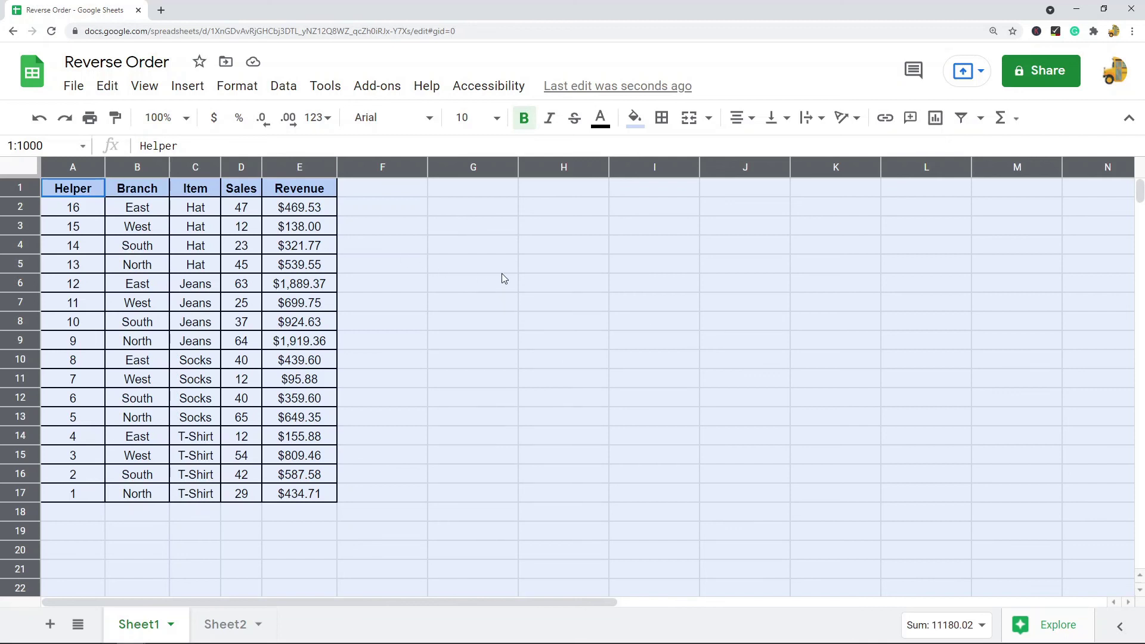
{"action": "left_click", "coordinate": [226, 622]}
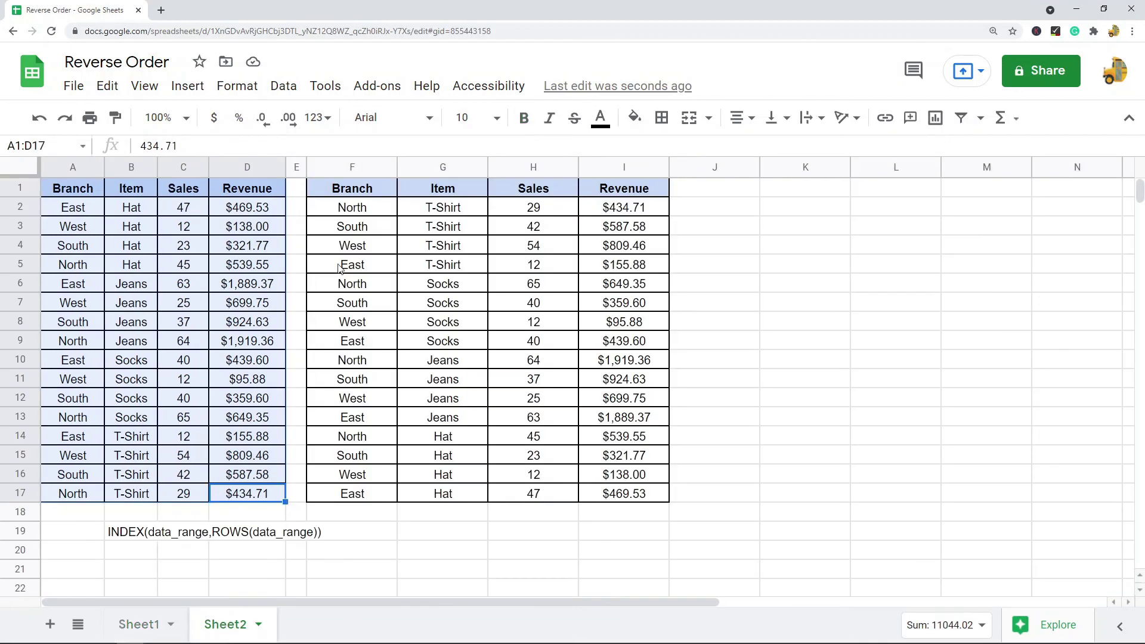
{"action": "left_click", "coordinate": [352, 208]}
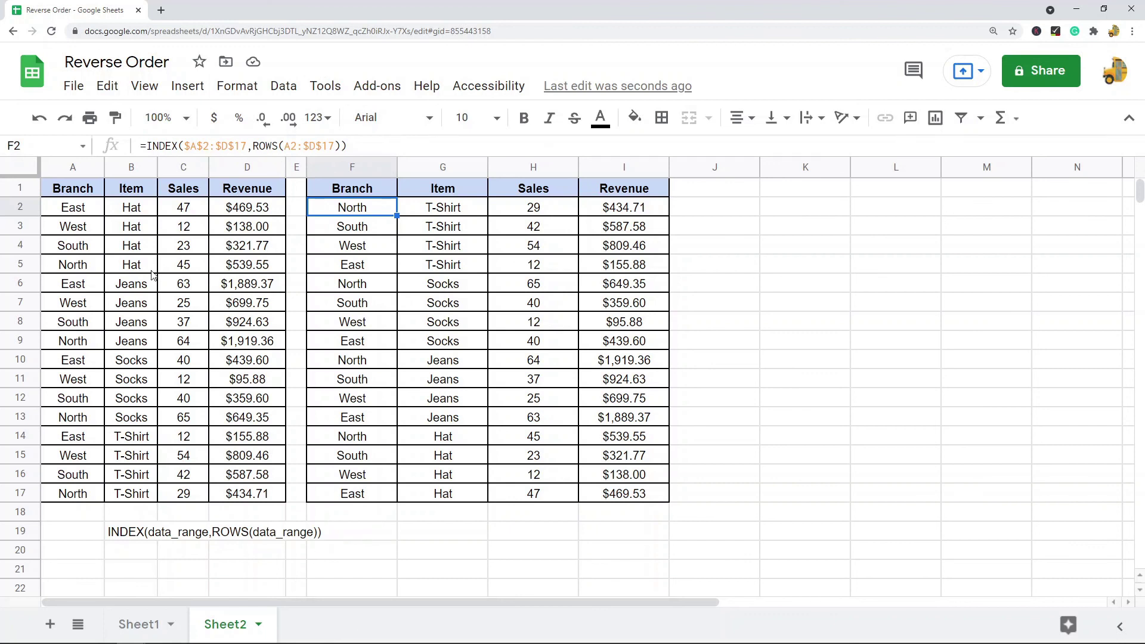
{"action": "left_click", "coordinate": [83, 212]}
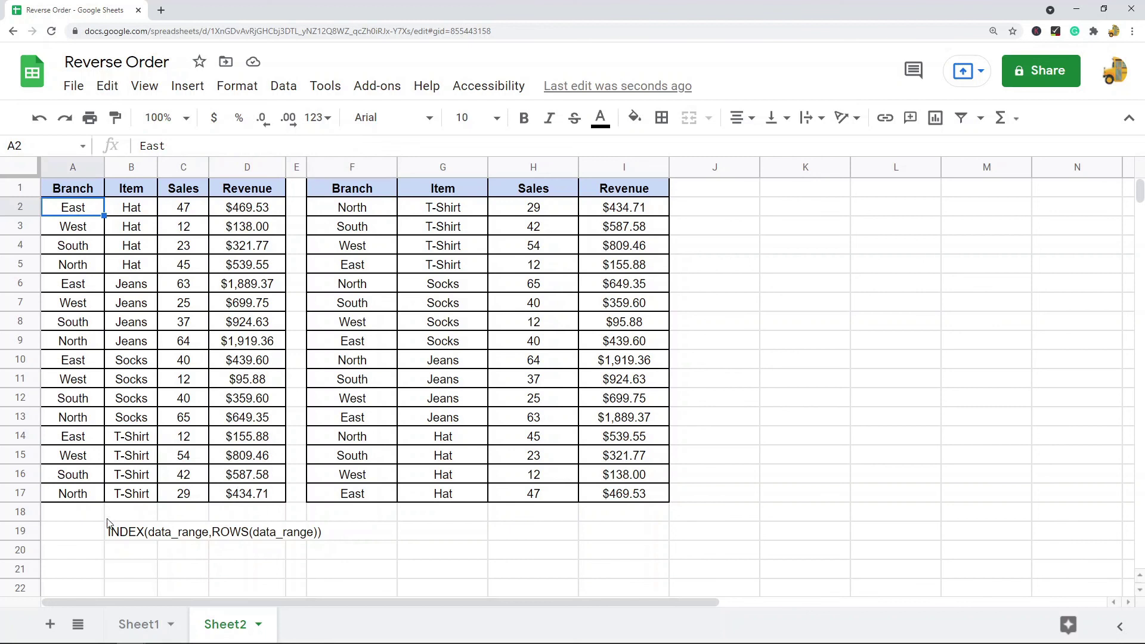
Change D17's revenue from 434.71 to 5000 and confirm I2 updates to $5,000.00.
{"action": "left_click", "coordinate": [255, 496]}
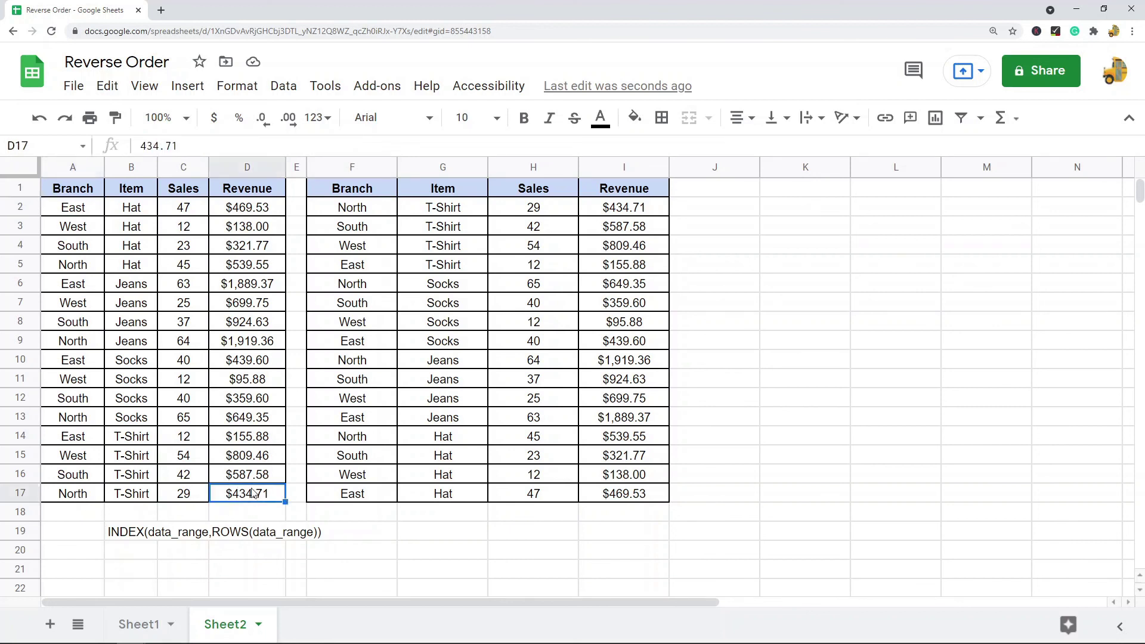
{"action": "double_click", "coordinate": [255, 492]}
{"action": "left_click_drag", "start_coordinate": [256, 492], "coordinate": [159, 484]}
{"action": "type", "text": "5000"}
{"action": "left_click", "coordinate": [789, 365]}
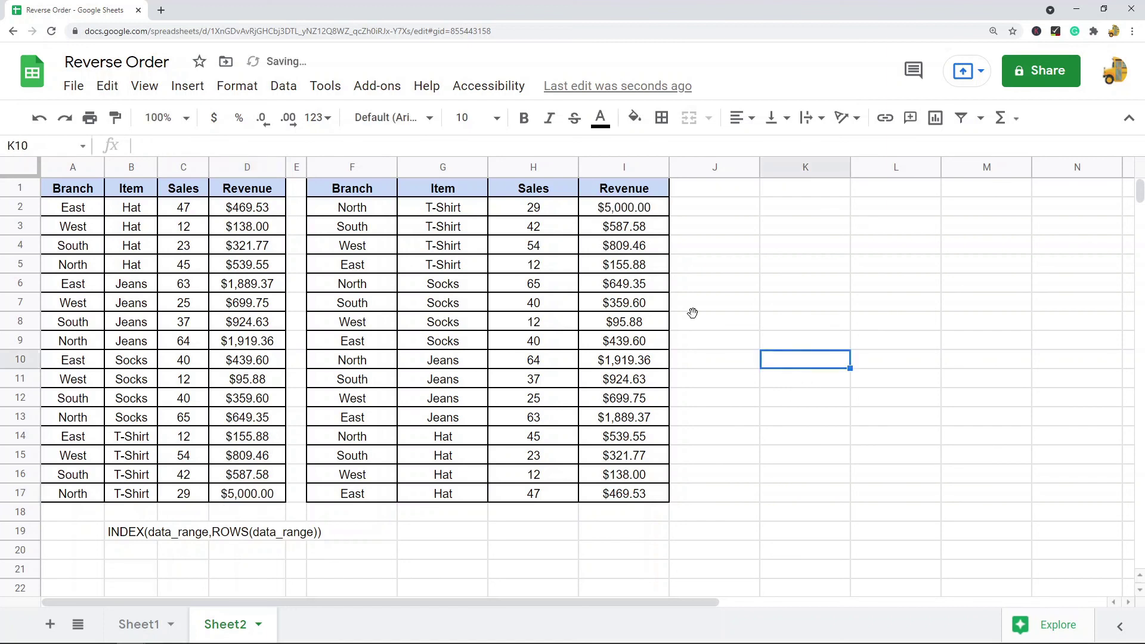
{"action": "left_click", "coordinate": [630, 210]}
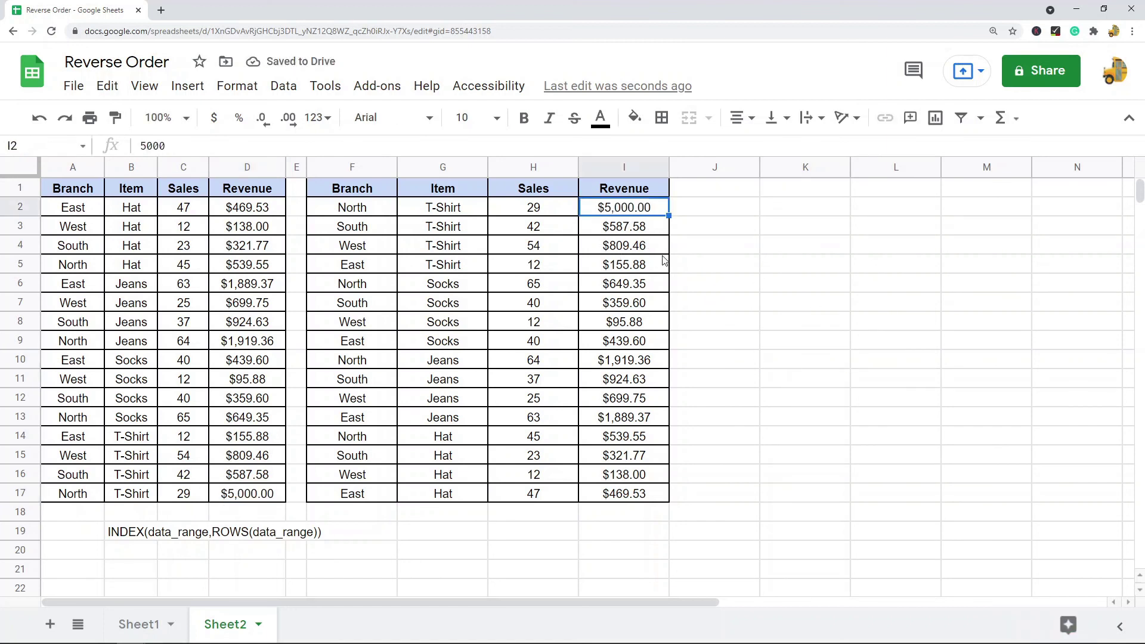